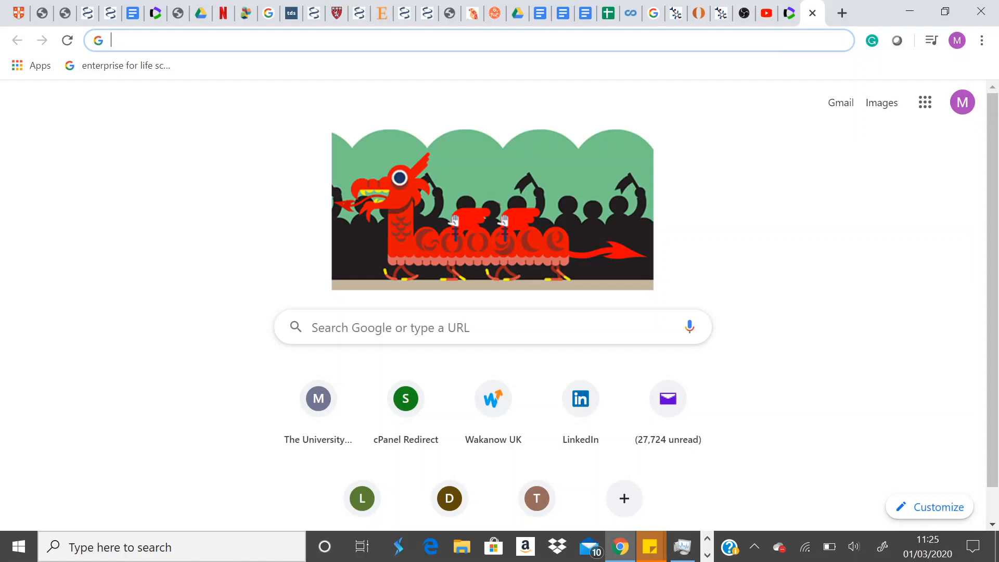
type("ww")
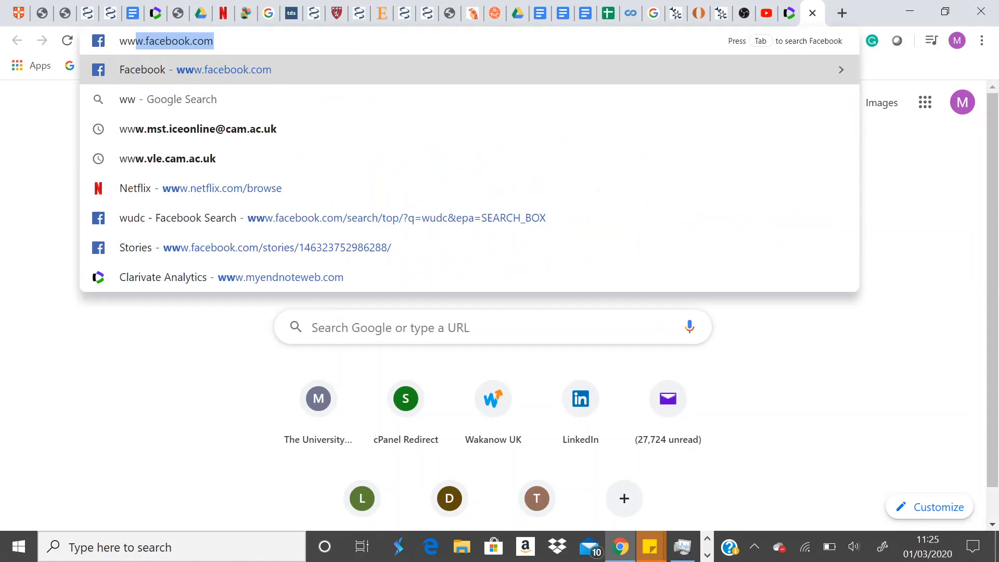
type("w")
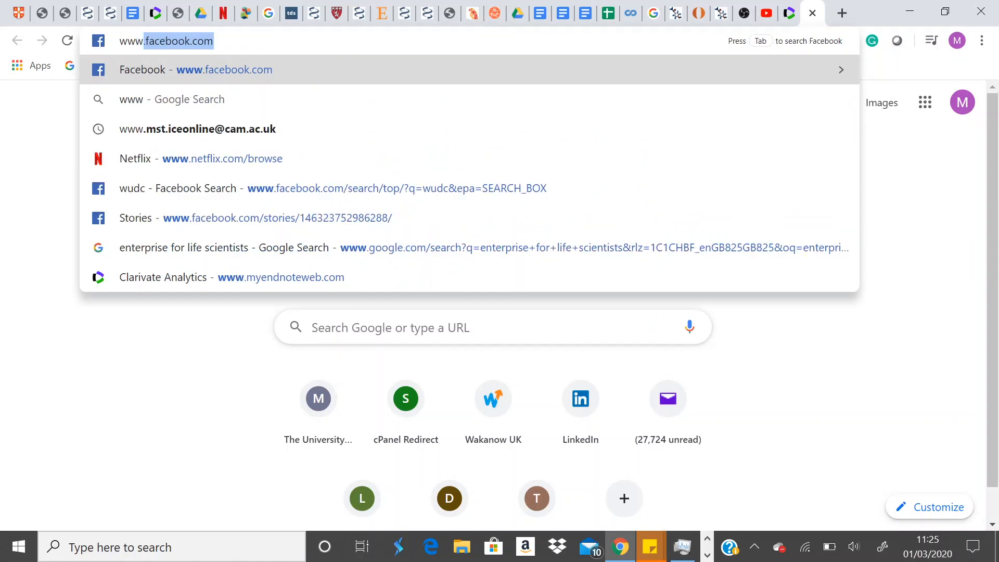
type(".myendnotew")
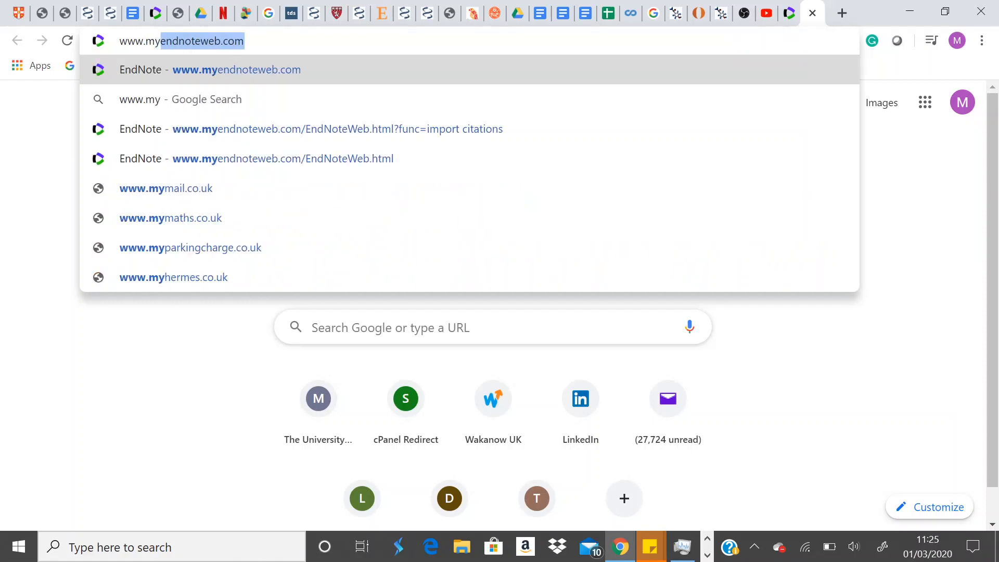
key("Right")
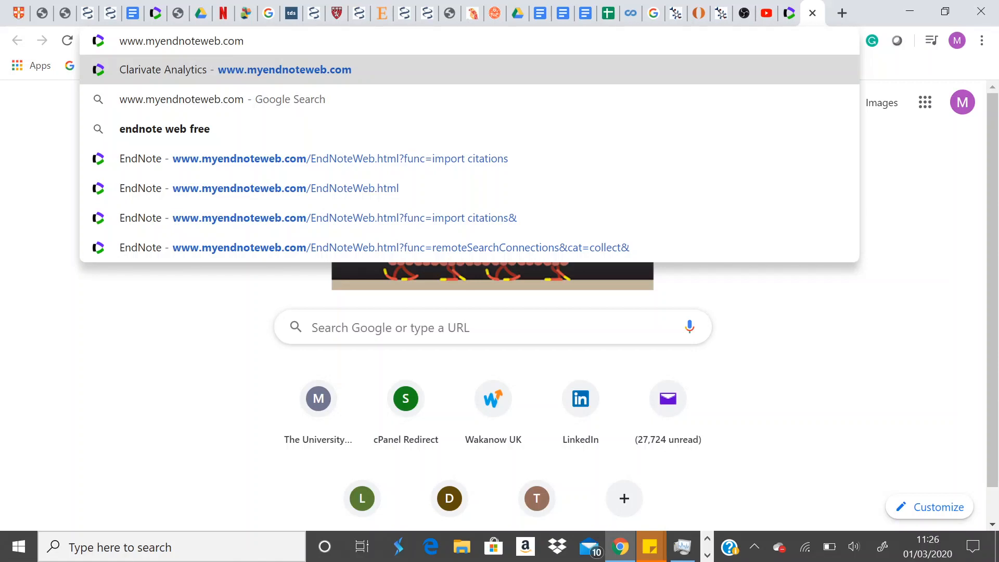
left_click(155, 16)
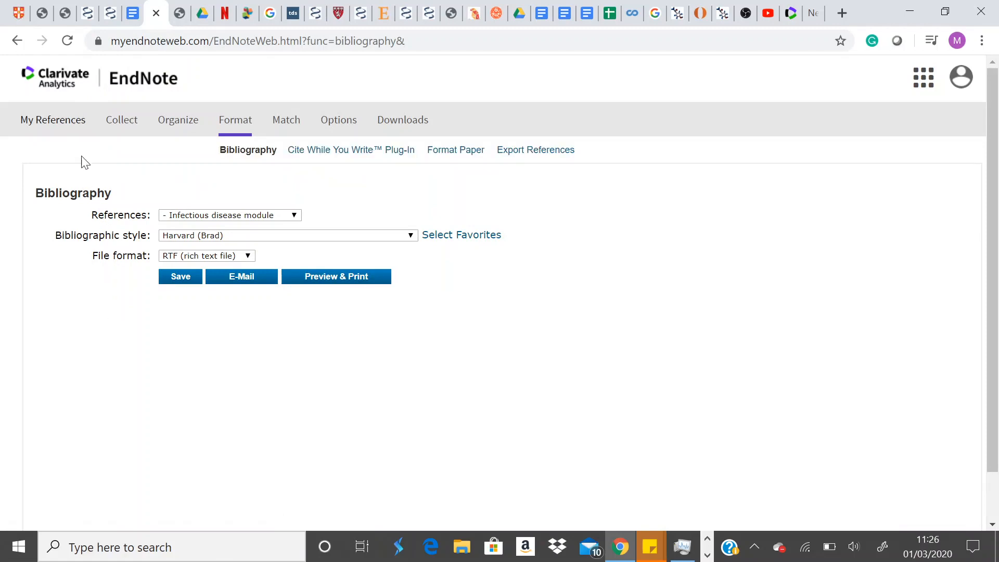
left_click(57, 122)
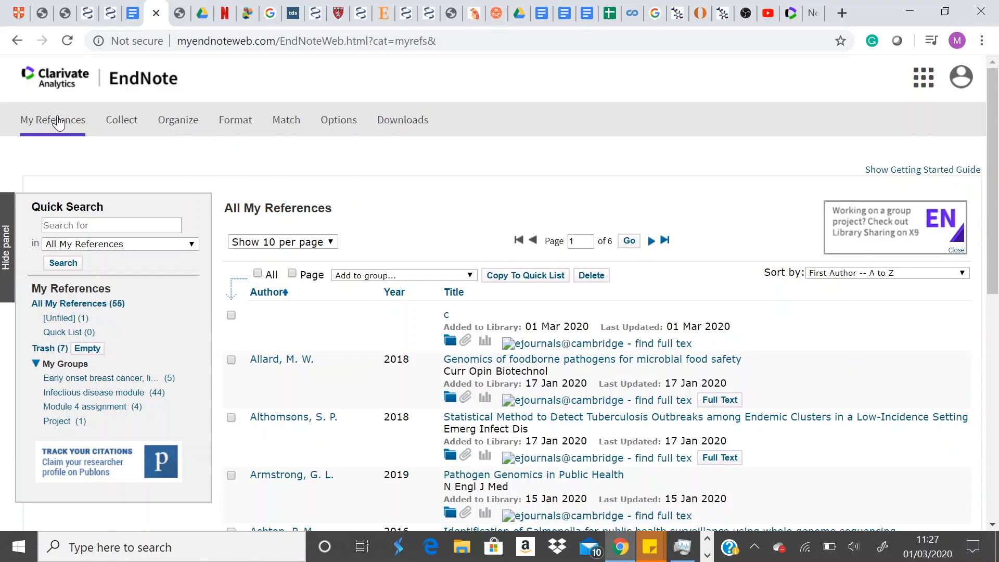
Start an online search for collecting references and connect to the PubMed (NLM) database
mouse_move(112, 128)
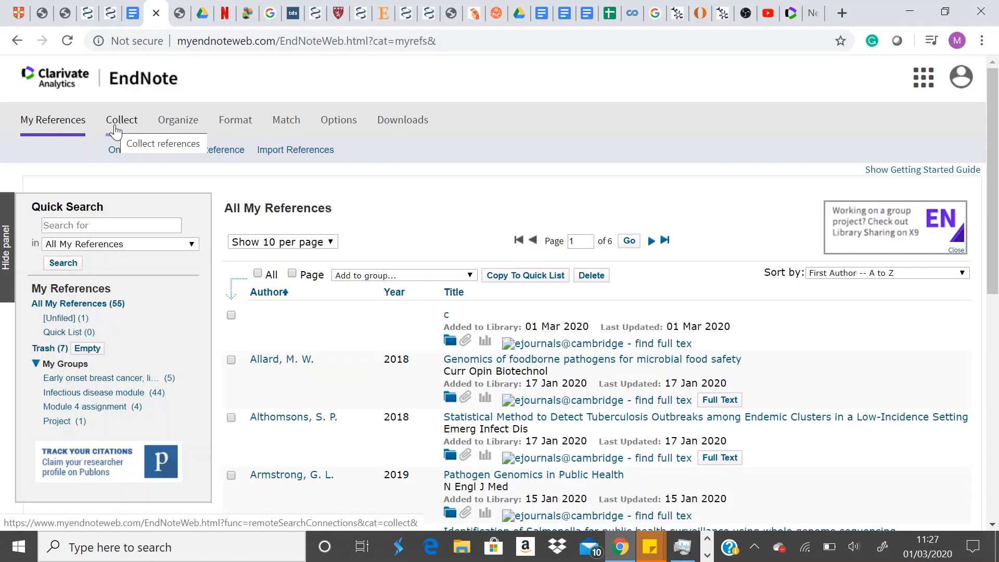
left_click(116, 131)
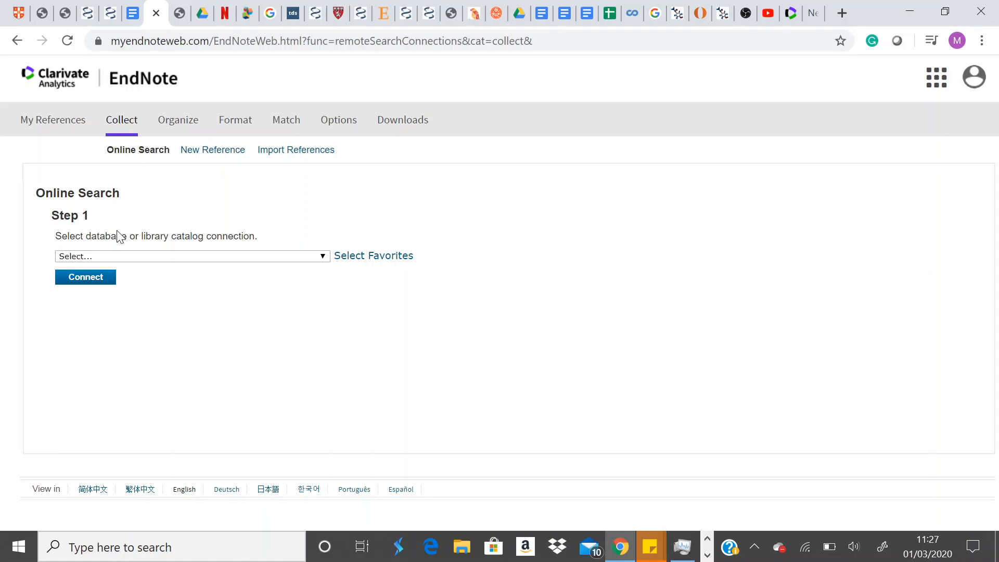
left_click(323, 257)
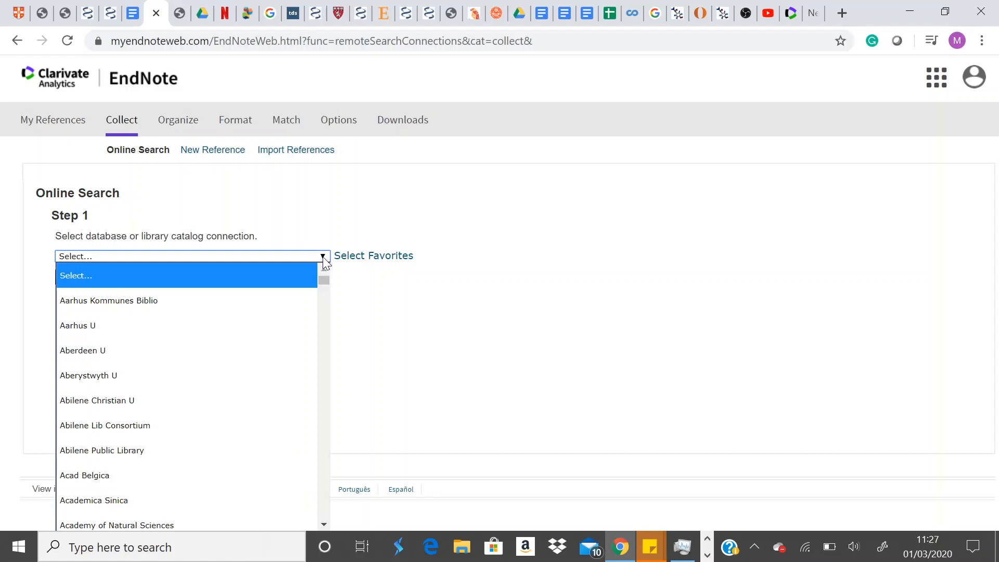
left_click(323, 526)
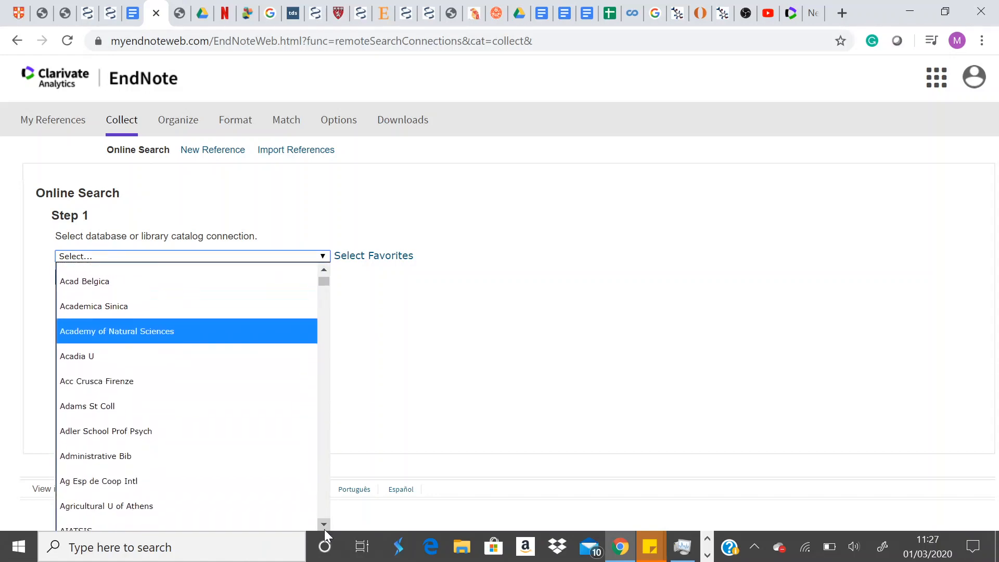
left_click_drag(323, 529, 324, 529)
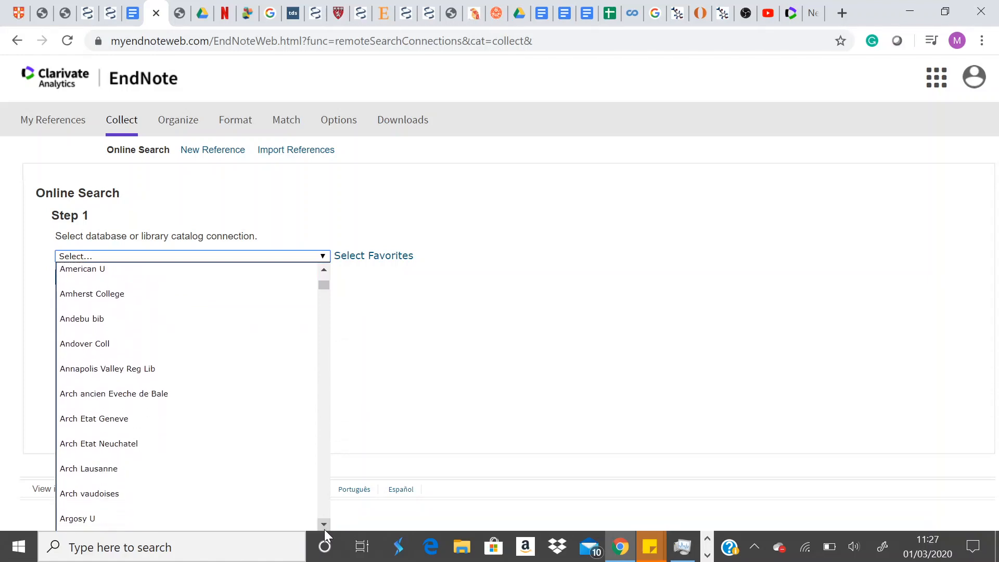
type("pu")
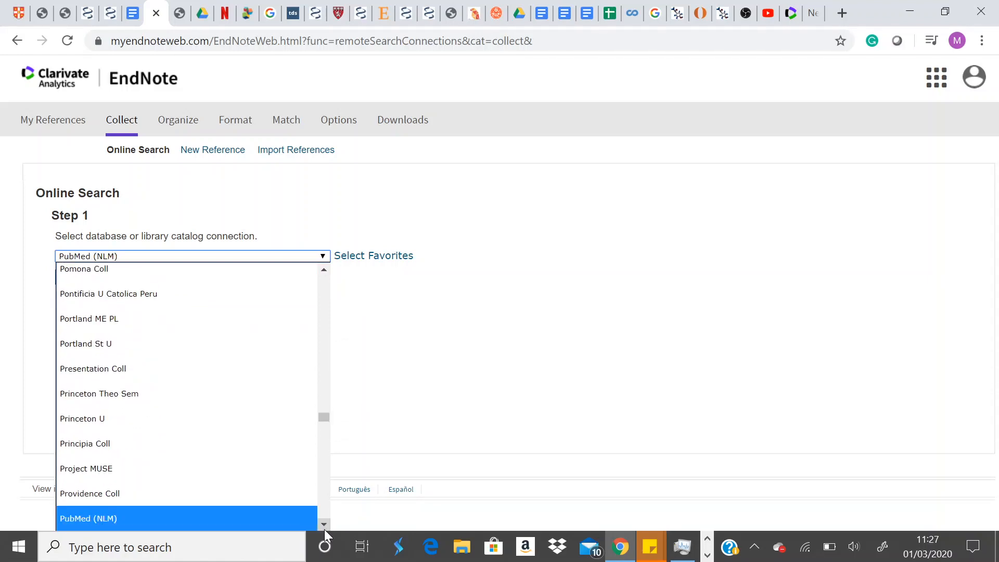
left_click(291, 519)
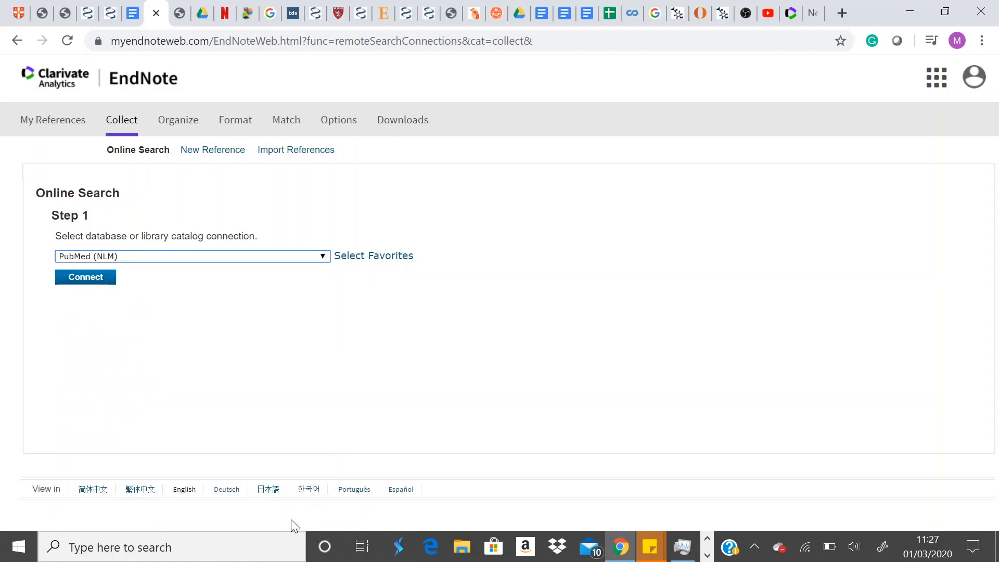
left_click(104, 281)
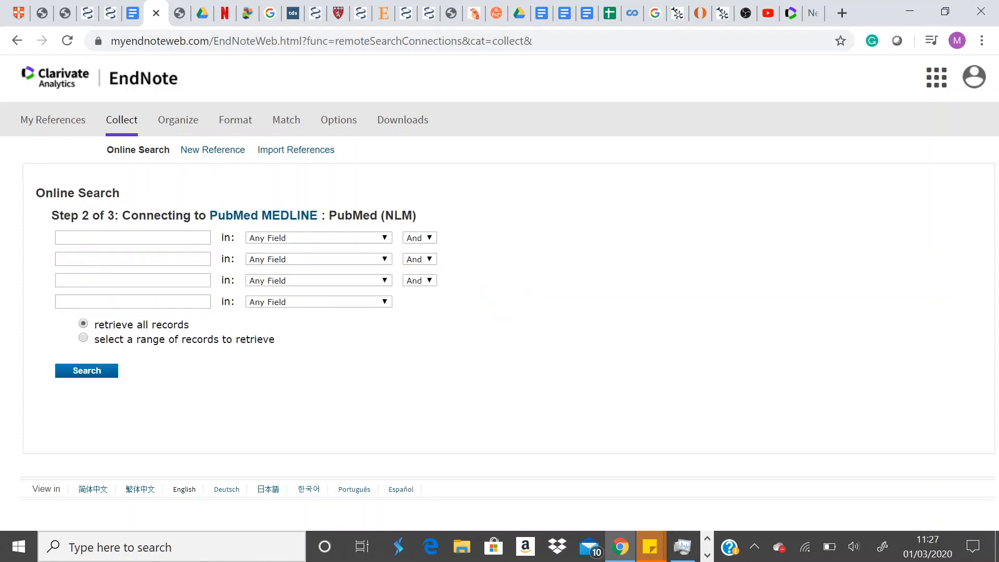
Set the first search criterion to "breast cancer" in the Title field
left_click(384, 239)
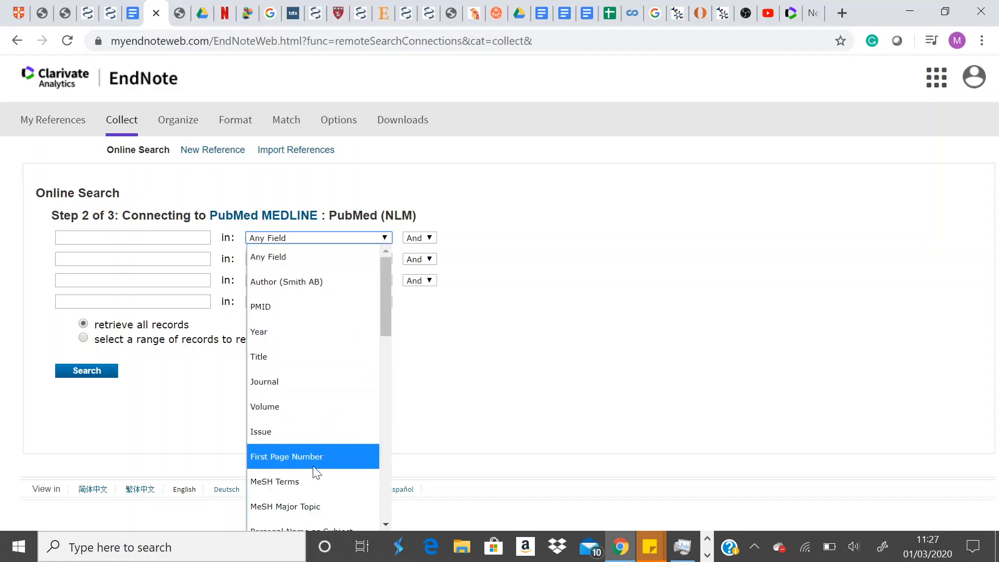
left_click(527, 343)
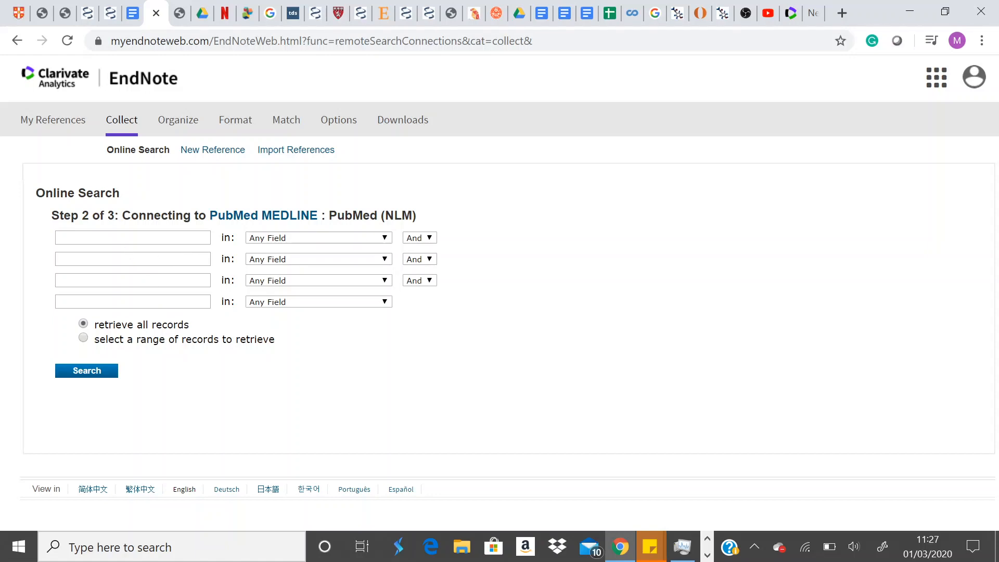
left_click(133, 238)
type("medi")
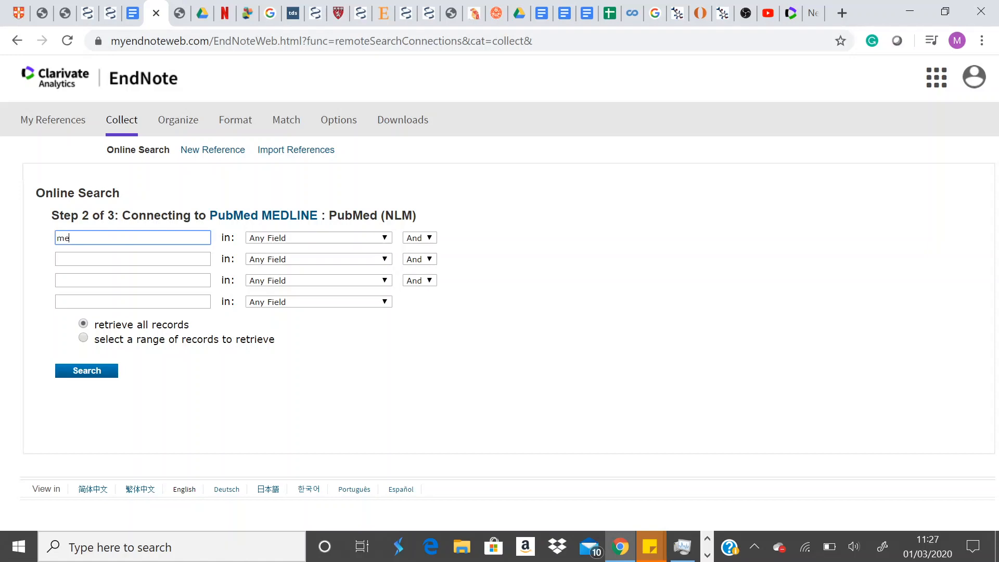
key("BackSpace")
key("BackSpace")
key("BackSpace")
type("breast cancer")
left_click(385, 242)
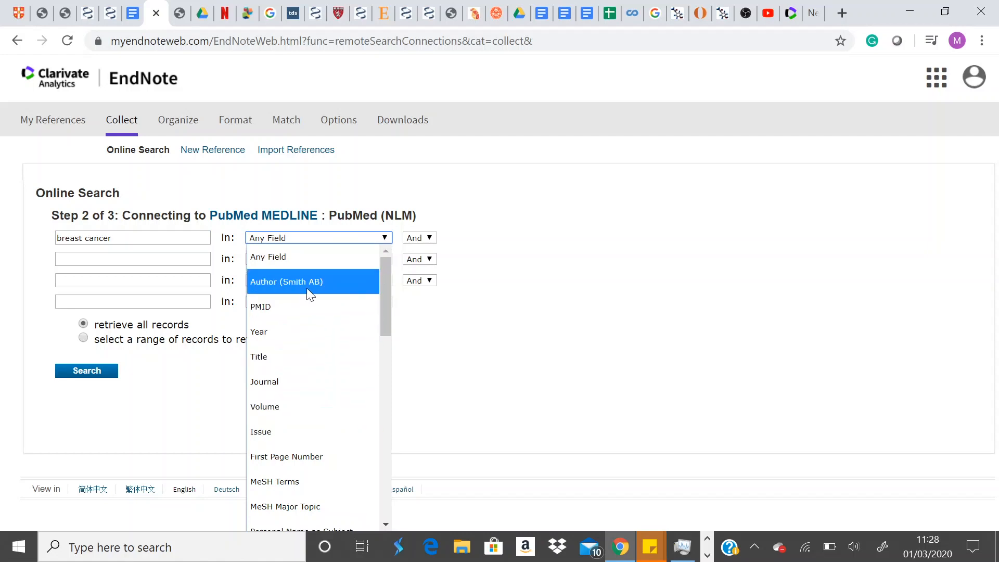
left_click(297, 357)
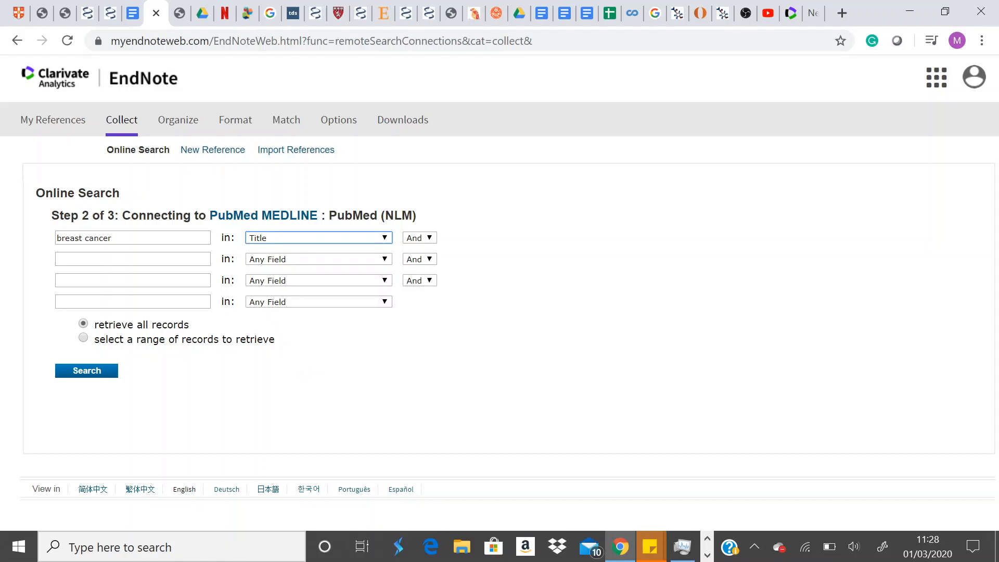
Add an author's surname as the second criterion in Author (Smith AB) and run the search for all records
left_click(133, 259)
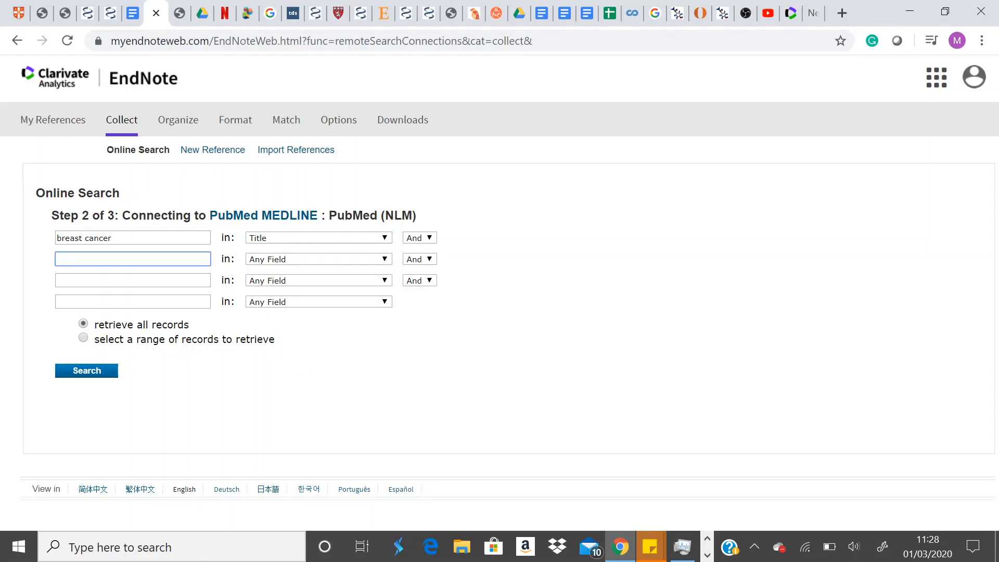
type("xie")
left_click(385, 259)
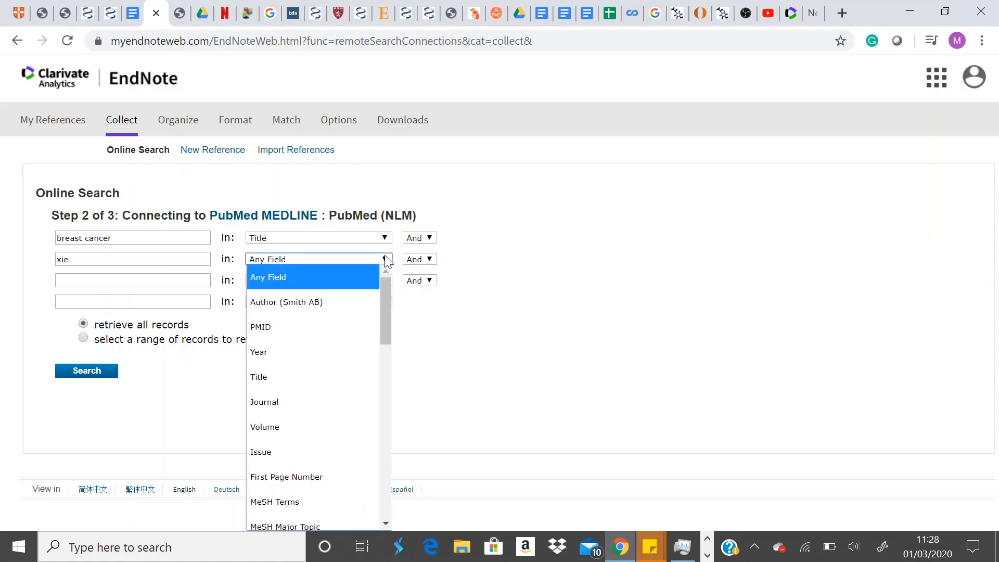
left_click(338, 302)
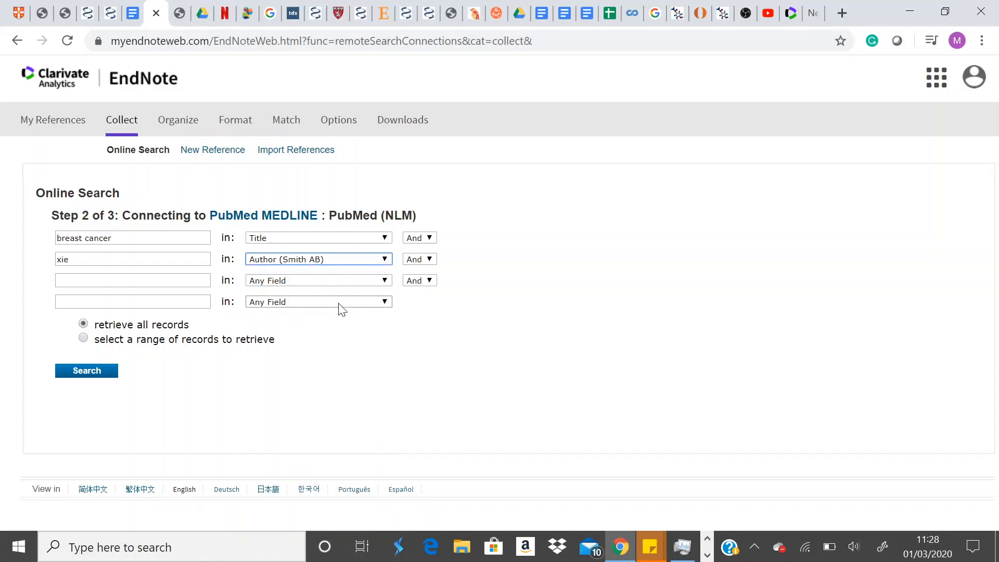
left_click(382, 281)
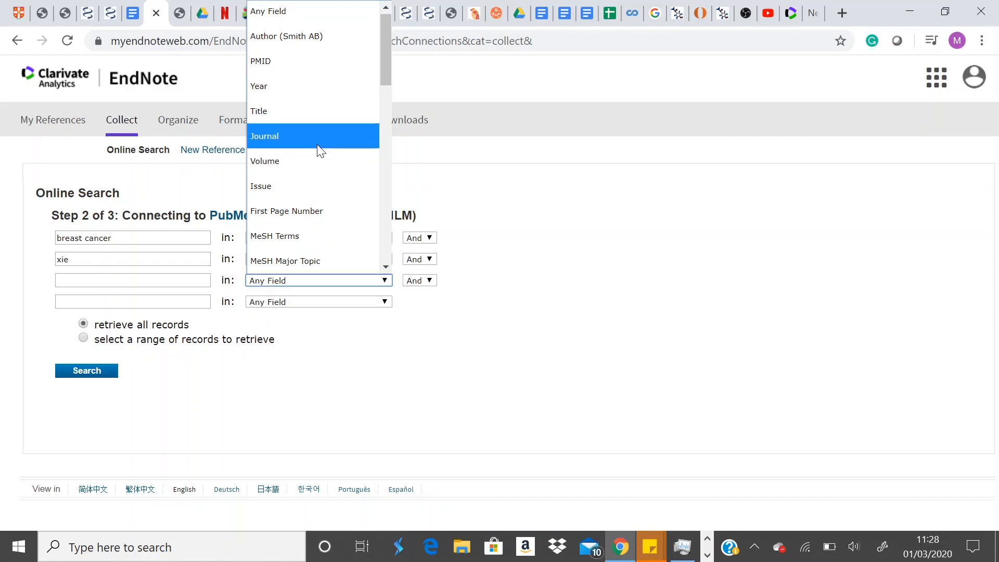
left_click(527, 406)
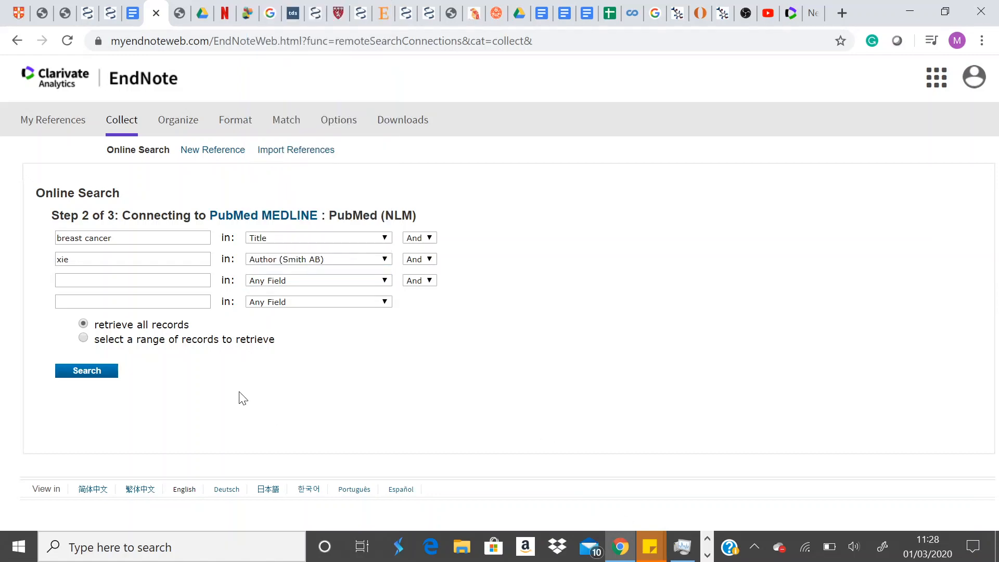
left_click(103, 372)
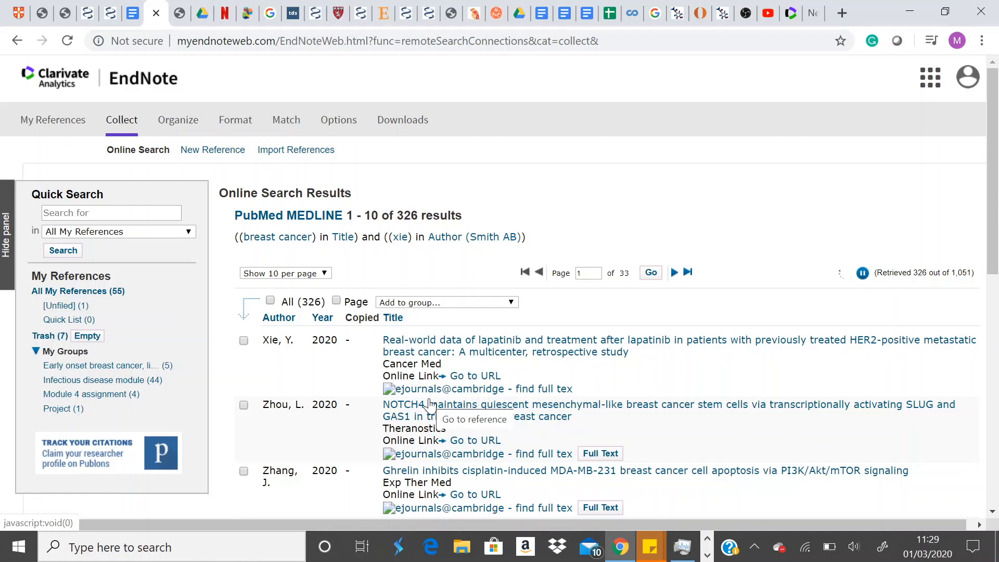
Open the form for a new reference and look through the available reference types and bibliographic fields
left_click(214, 156)
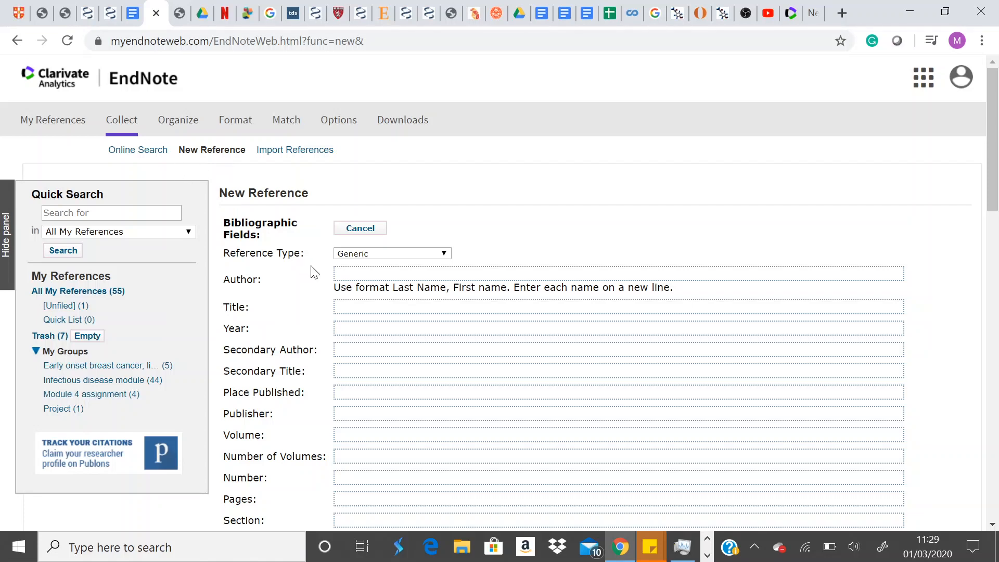
left_click(338, 273)
left_click(445, 253)
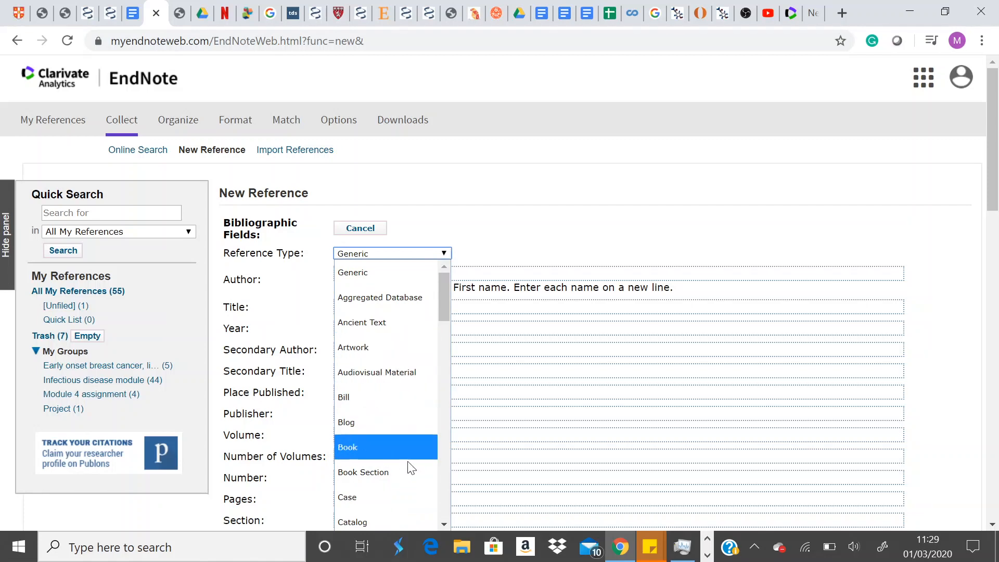
scroll(443, 517, "down", 15)
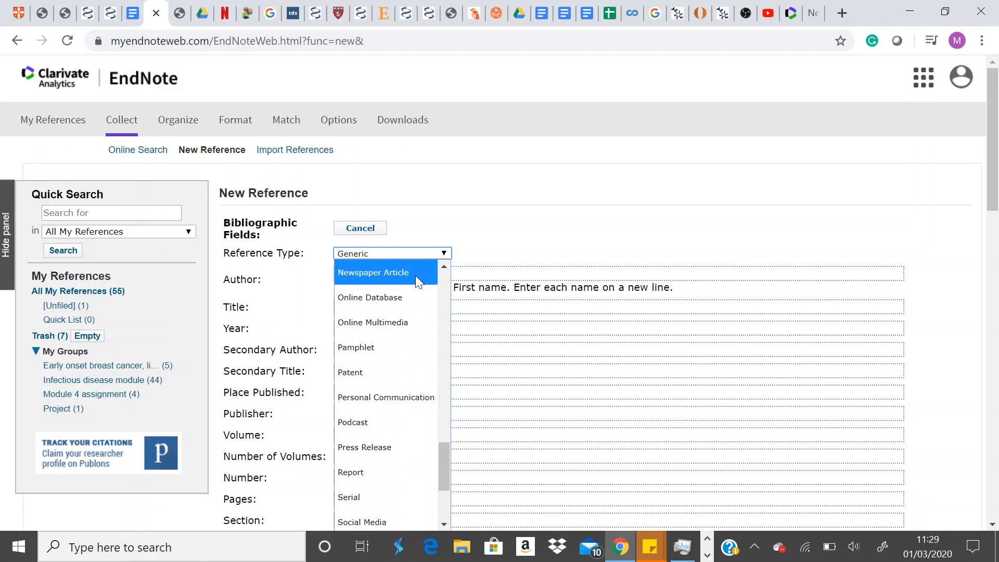
left_click(443, 267)
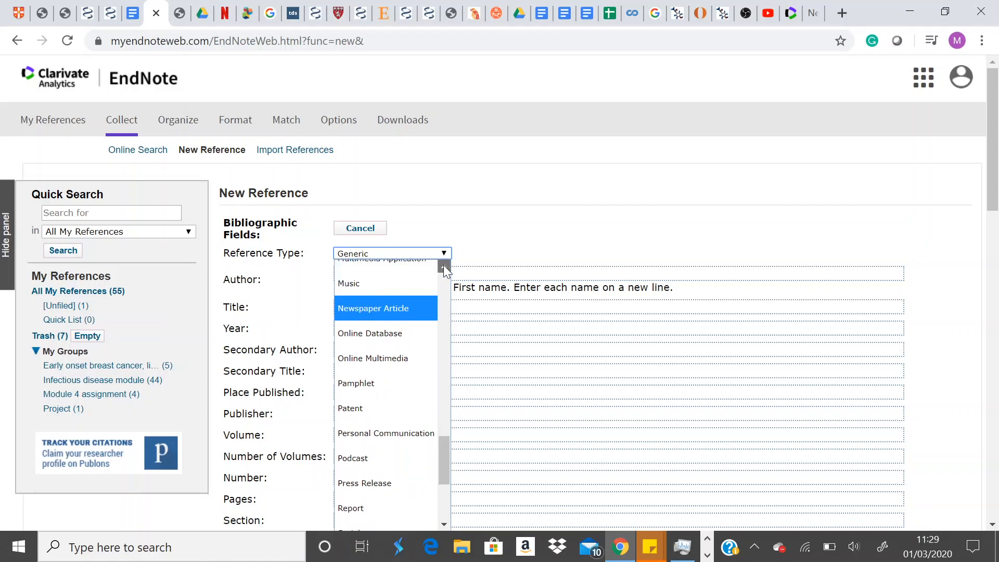
scroll(444, 264, "up", 4)
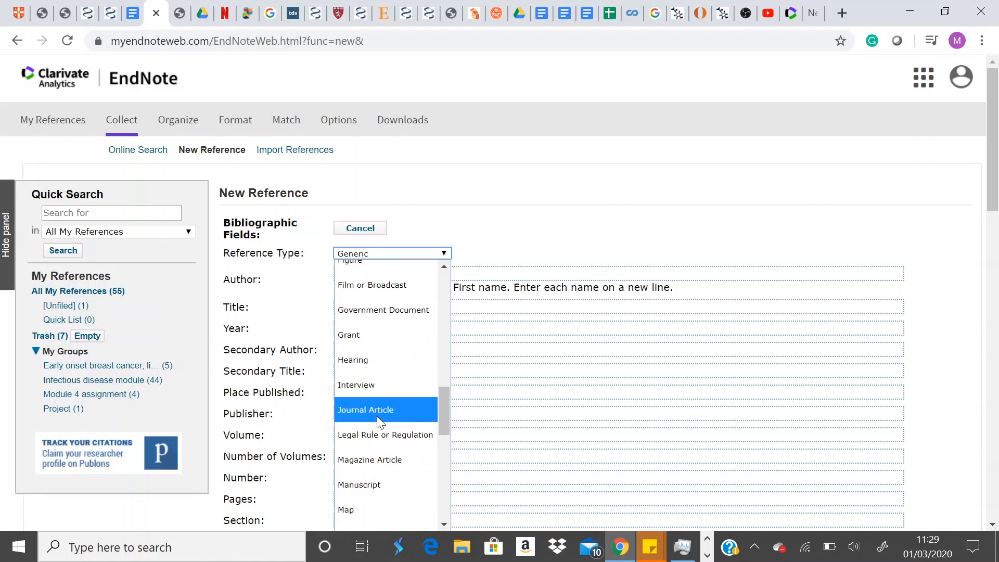
left_click(520, 256)
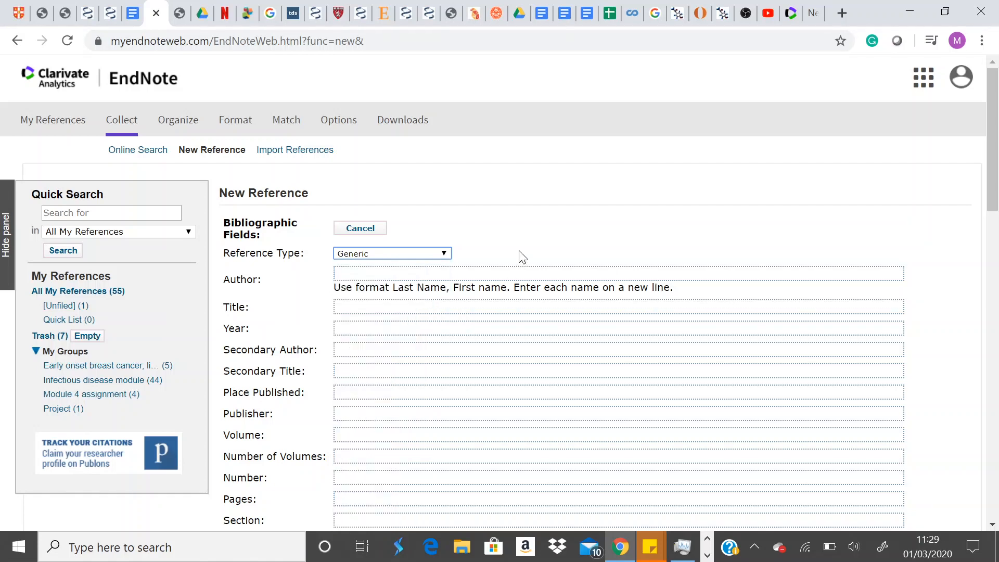
left_click(522, 273)
key("Tab")
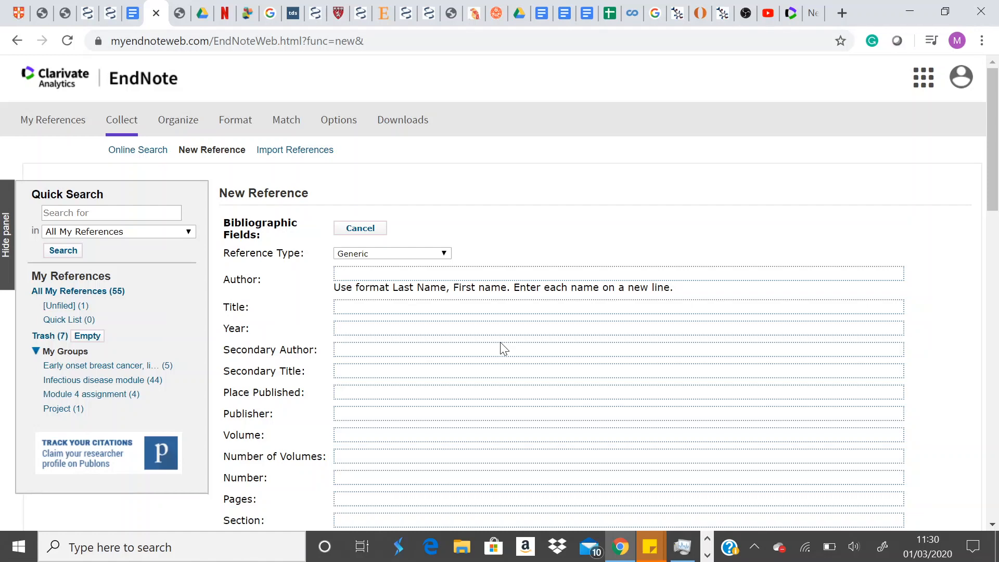
Open the reference import form, then switch to PubMed and export the clonal hematopoietic expansion article's citation as a citation manager file
left_click(304, 157)
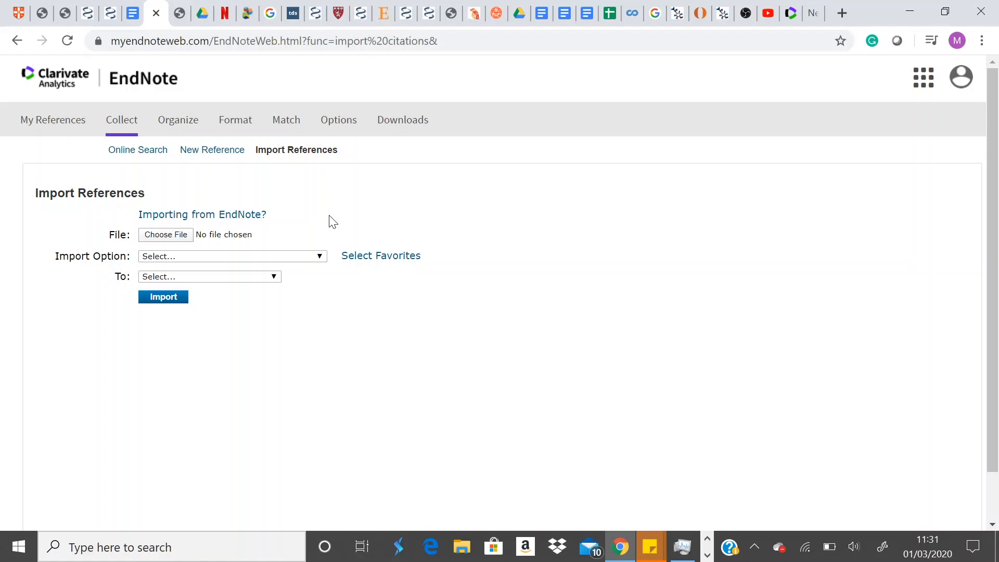
left_click(91, 13)
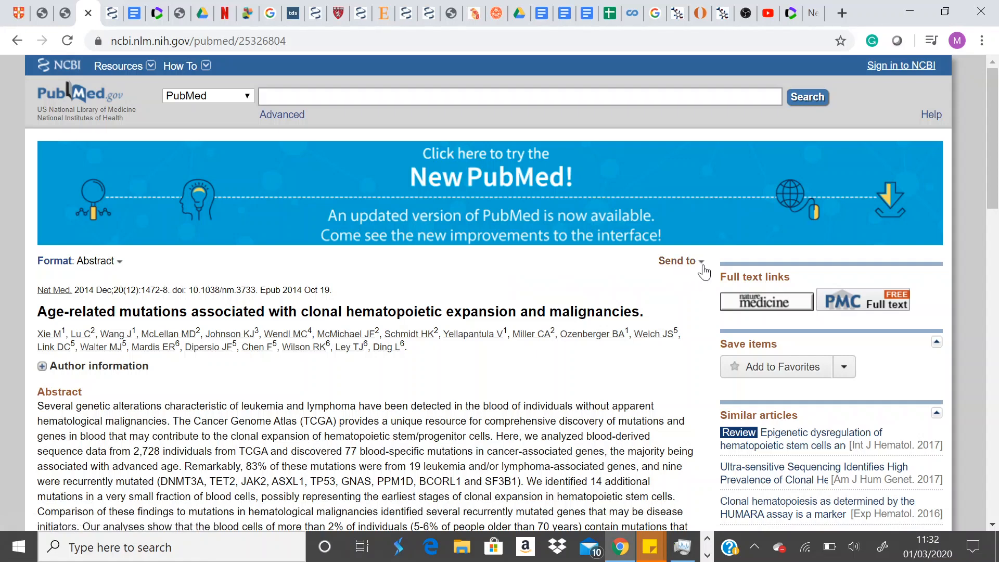
left_click(701, 263)
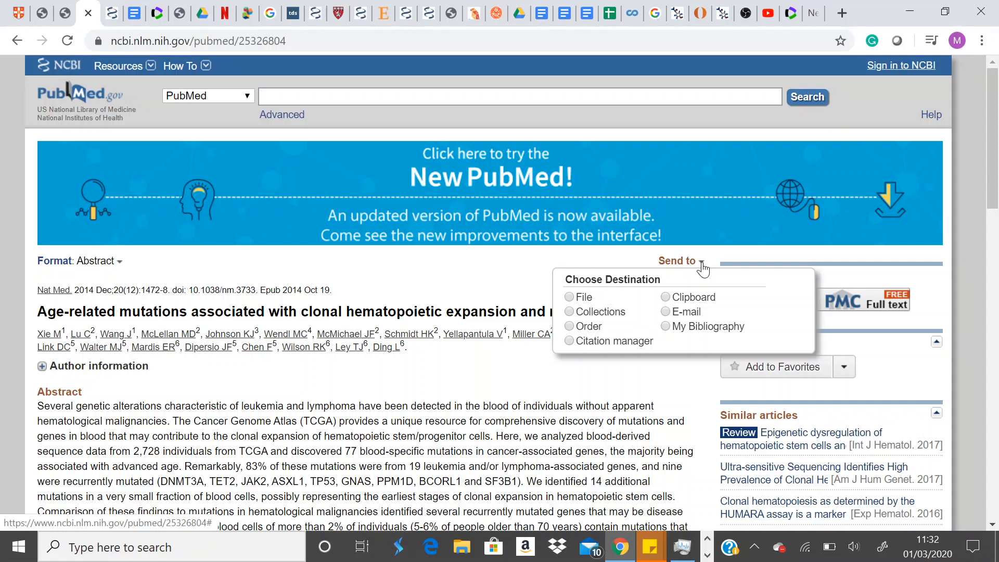
left_click(569, 342)
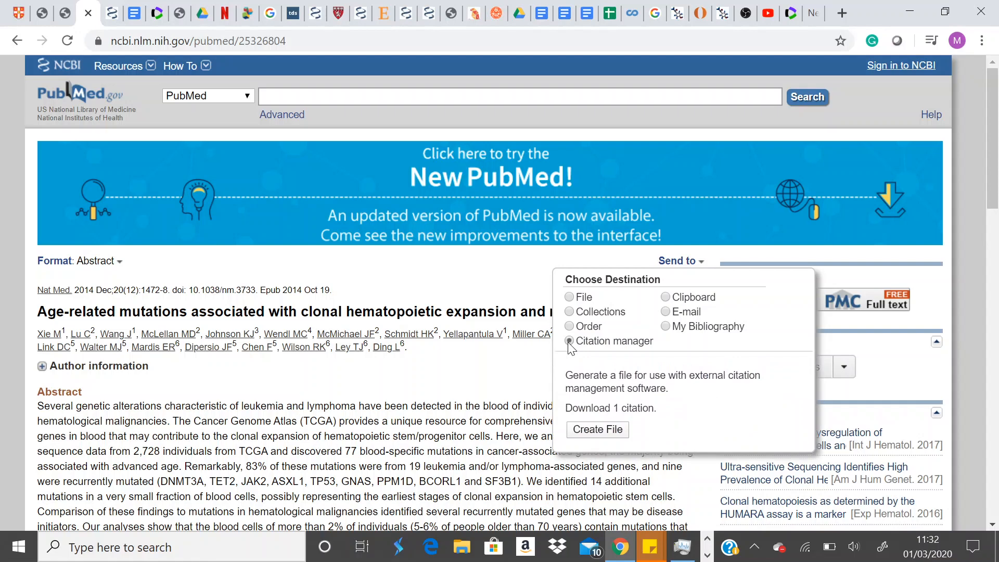
left_click(619, 433)
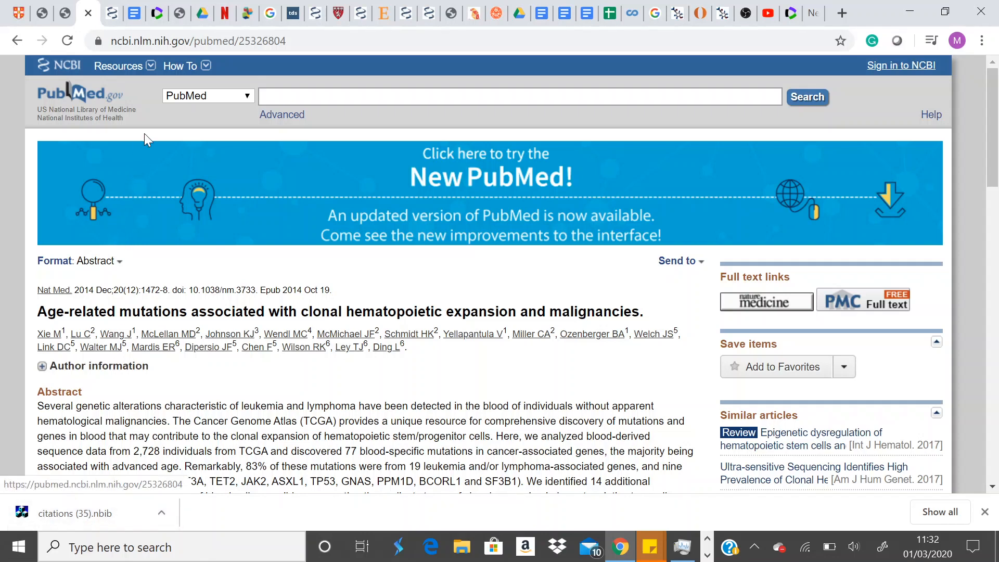
Return to EndNote and choose the downloaded citations (35).nbib as the file to import
left_click(154, 17)
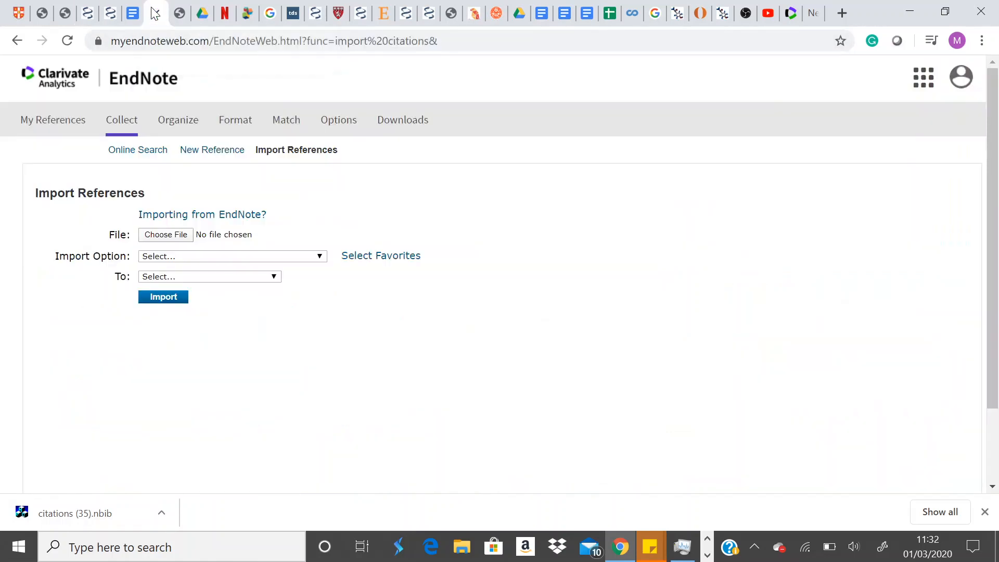
left_click(164, 235)
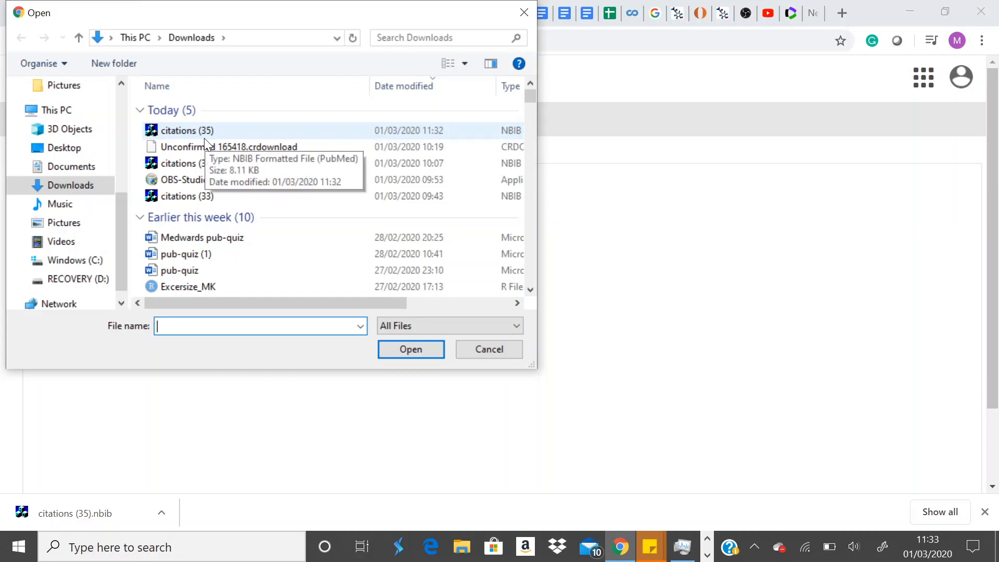
left_click(420, 130)
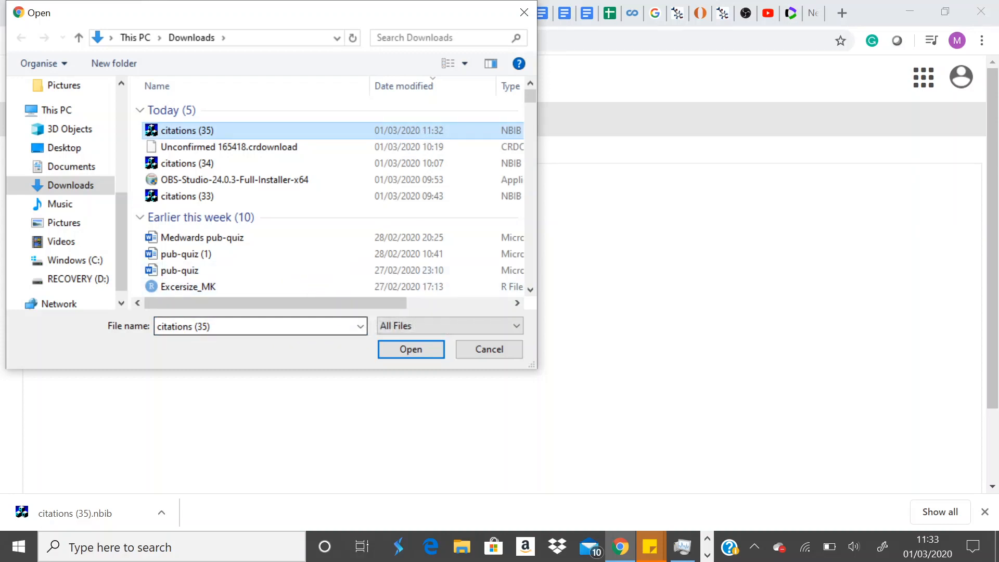
left_click(426, 351)
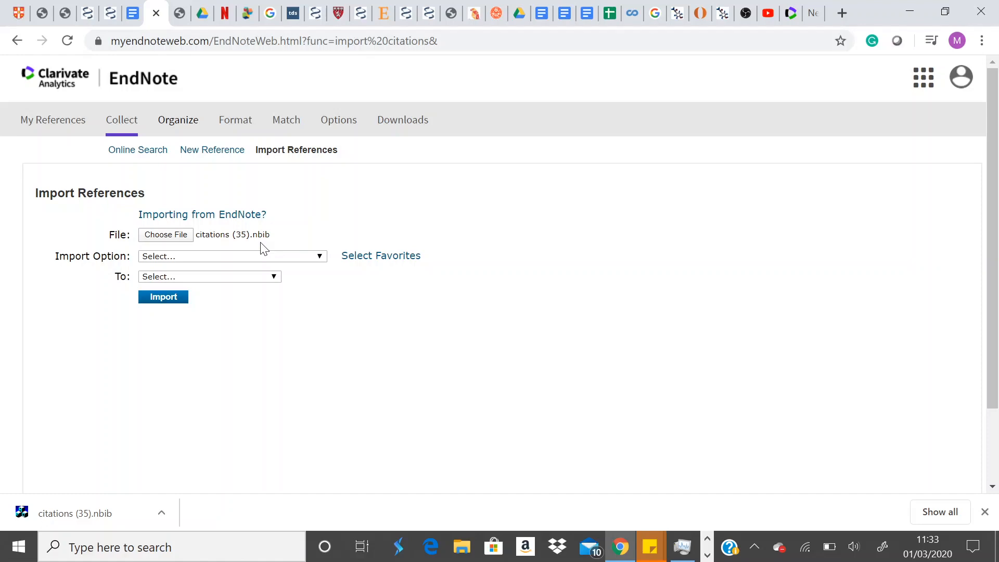
Set the import option for the citation file to PubMed (NLM)
left_click(320, 257)
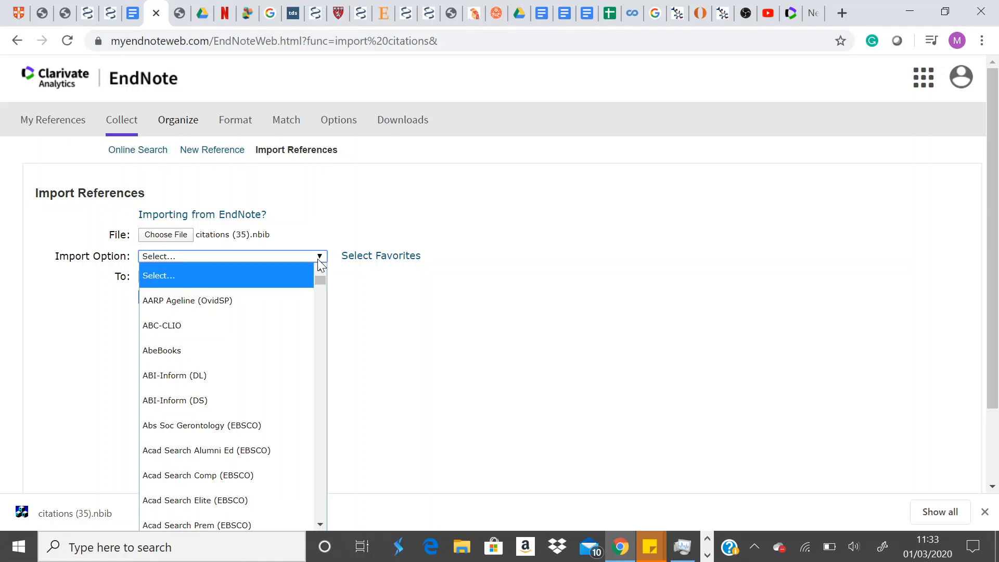
type("pu")
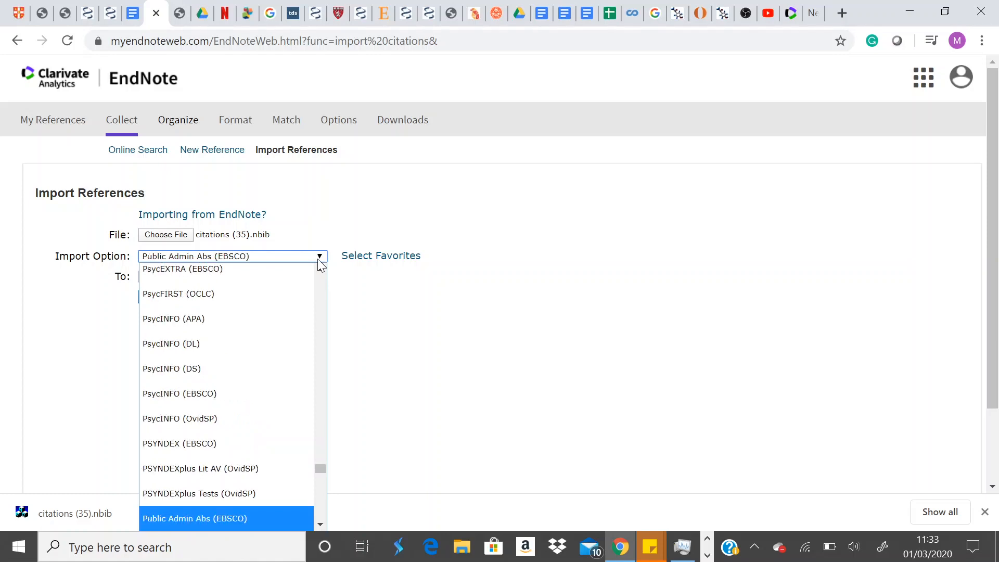
type("n")
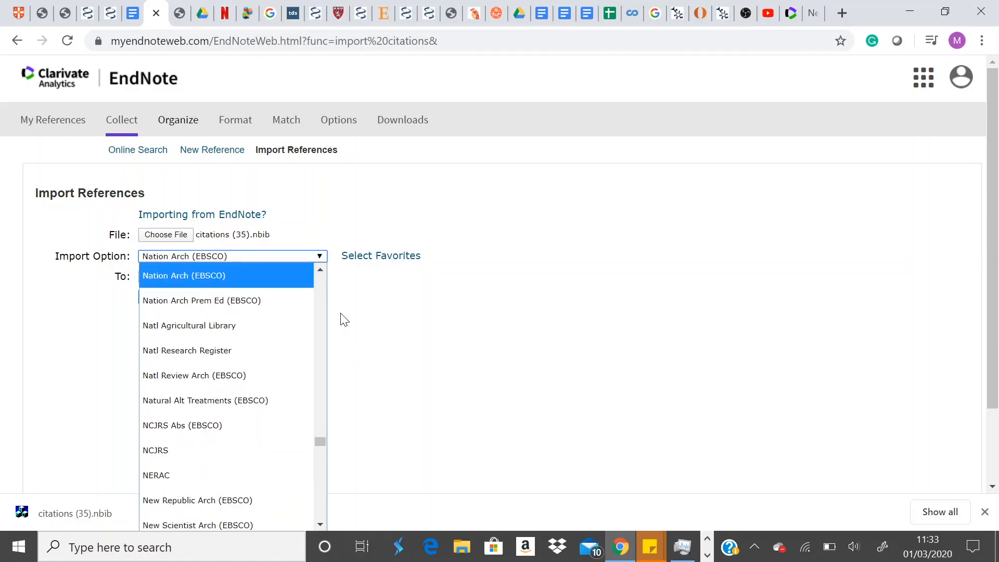
left_click(267, 257)
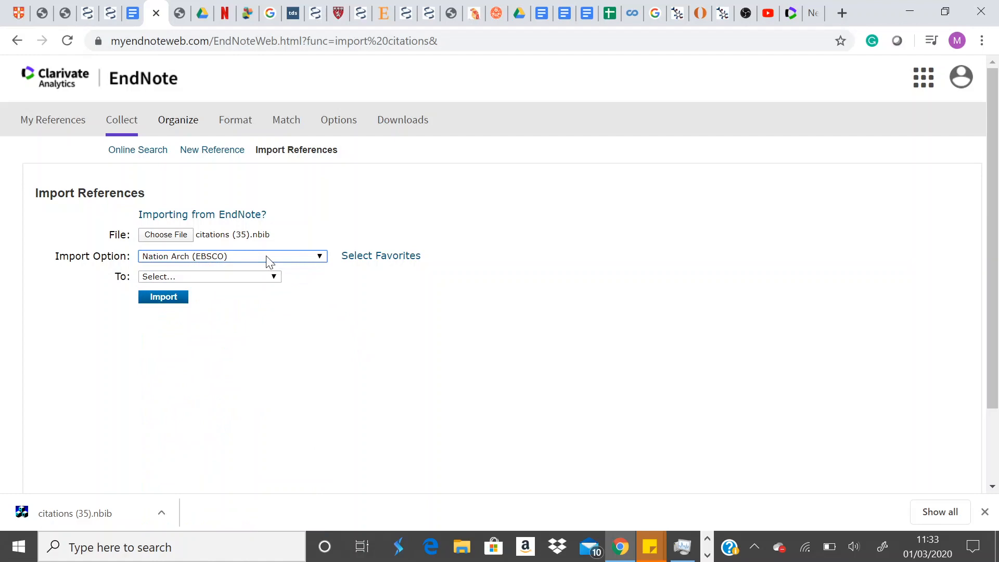
left_click(267, 259)
type("pubm")
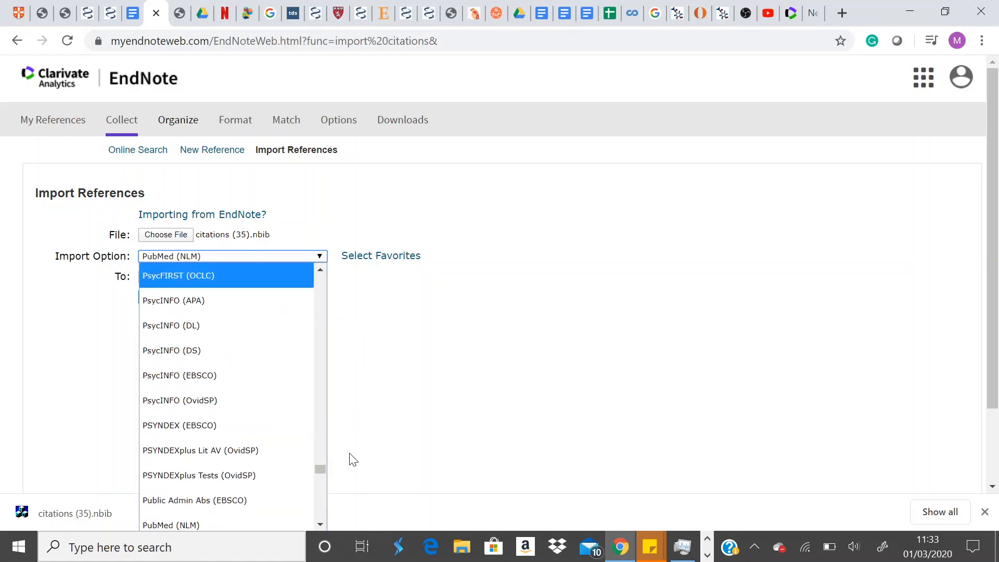
Look through the other import options following PubMed (NLM), such as RefMan RIS, keeping the chosen option
left_click(323, 522)
left_click(323, 522)
left_click(322, 522)
left_click(323, 522)
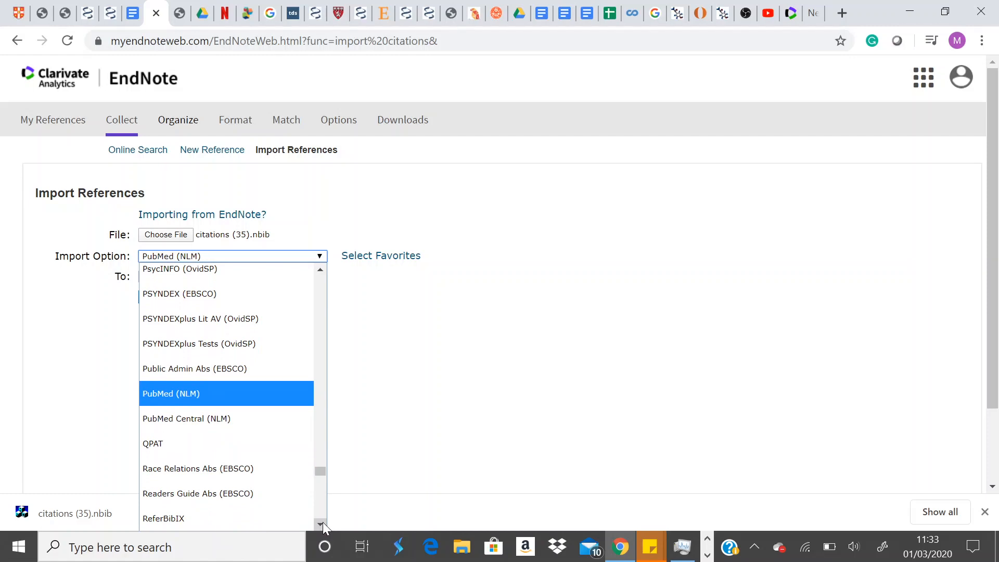
left_click(323, 523)
left_click(323, 523)
left_click(322, 522)
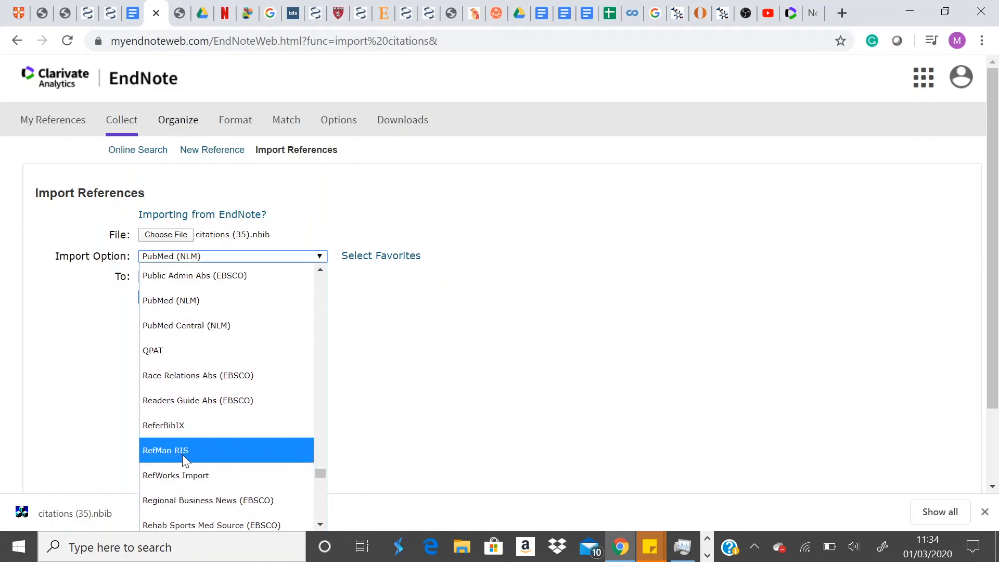
left_click(323, 523)
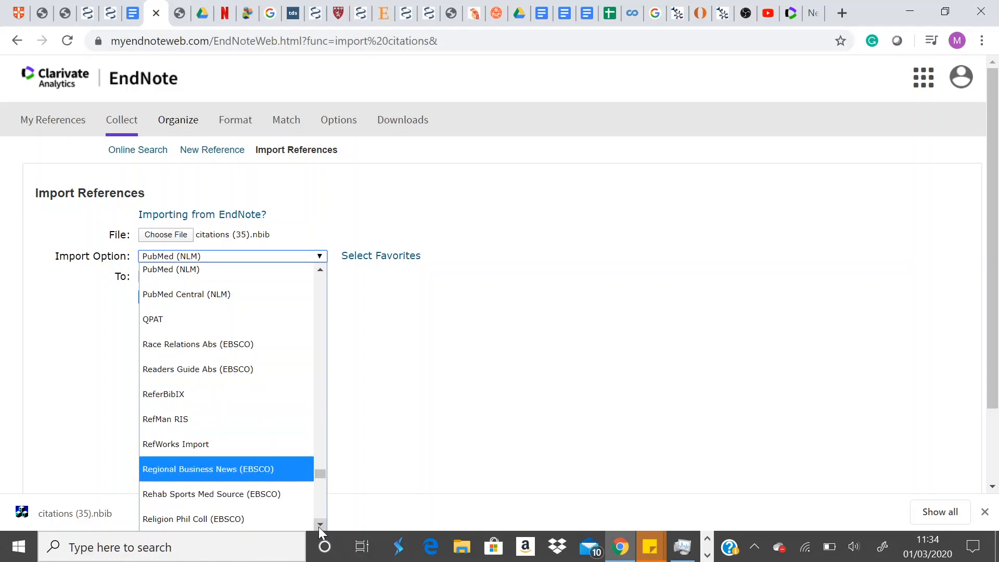
left_click_drag(318, 527, 317, 524)
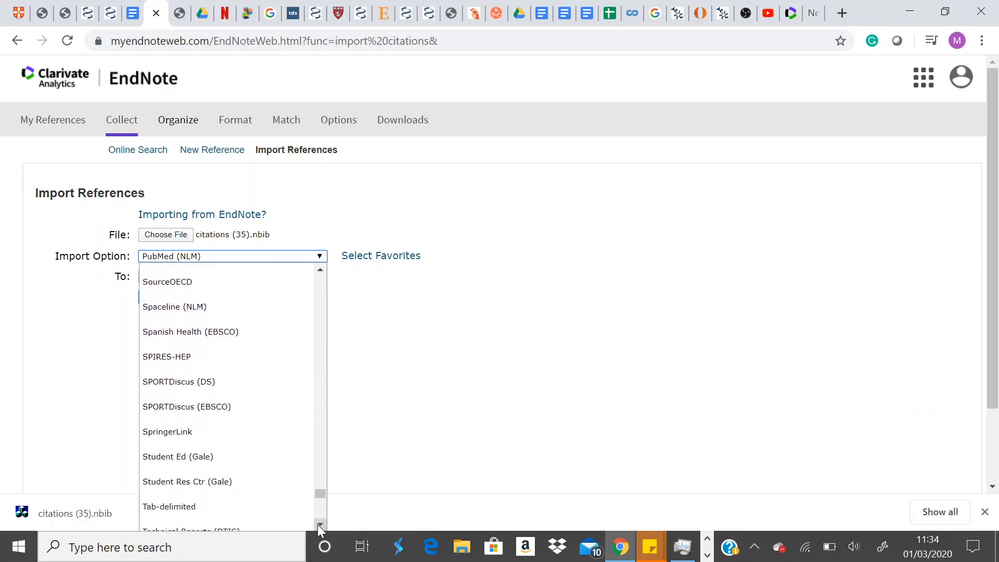
left_click(288, 256)
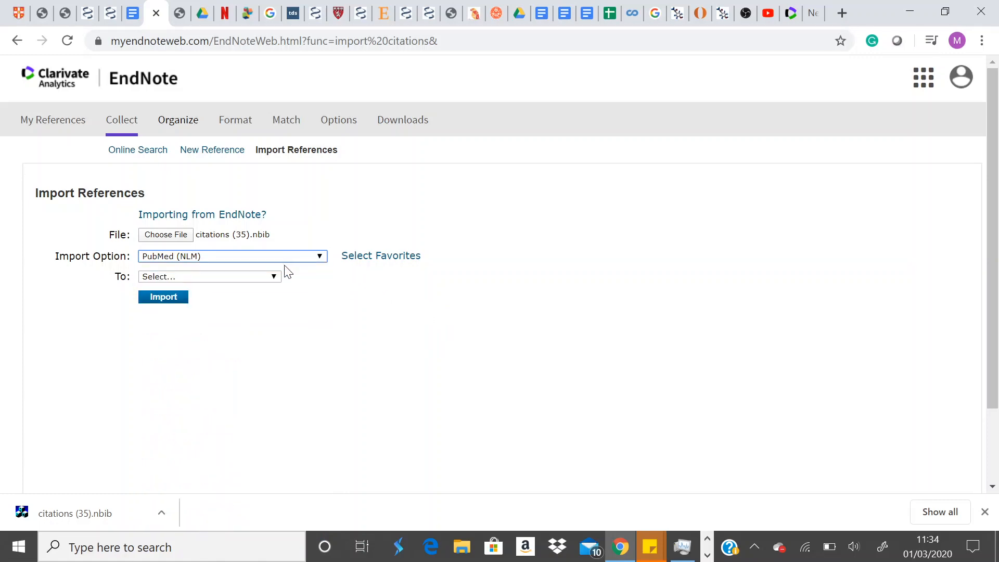
Import the citation into a new group named "Immunology Assignment"
left_click(274, 277)
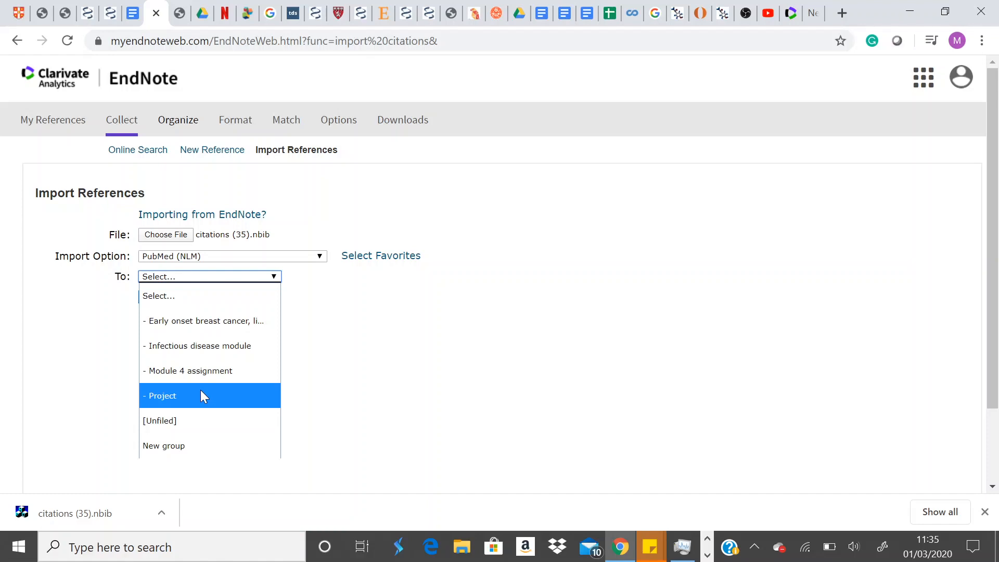
left_click(198, 448)
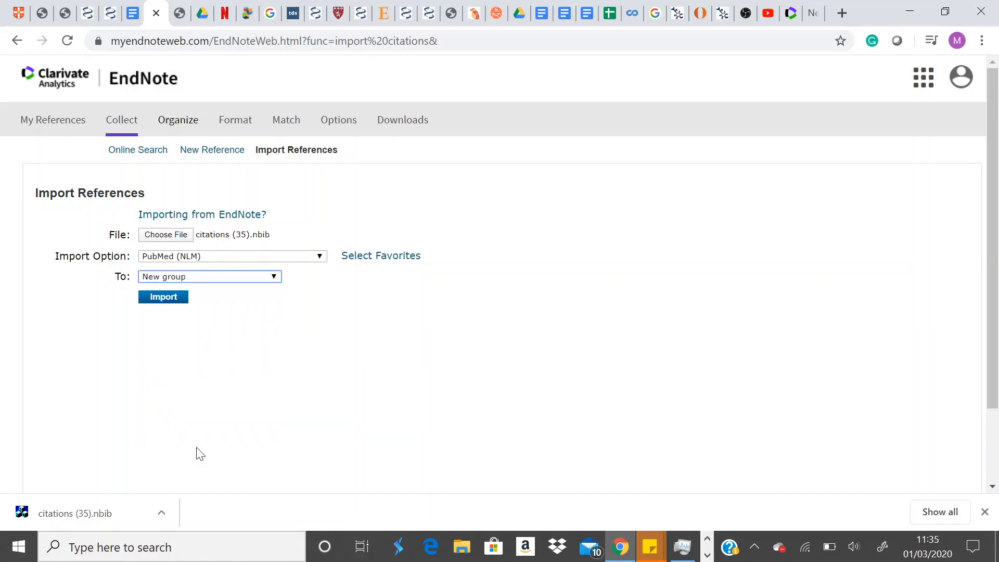
left_click(154, 302)
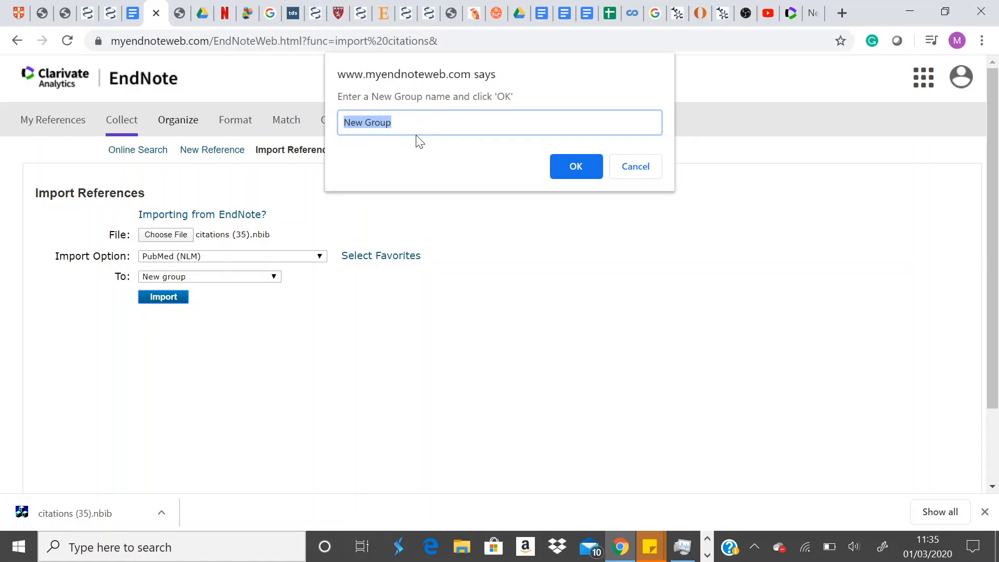
type("Im")
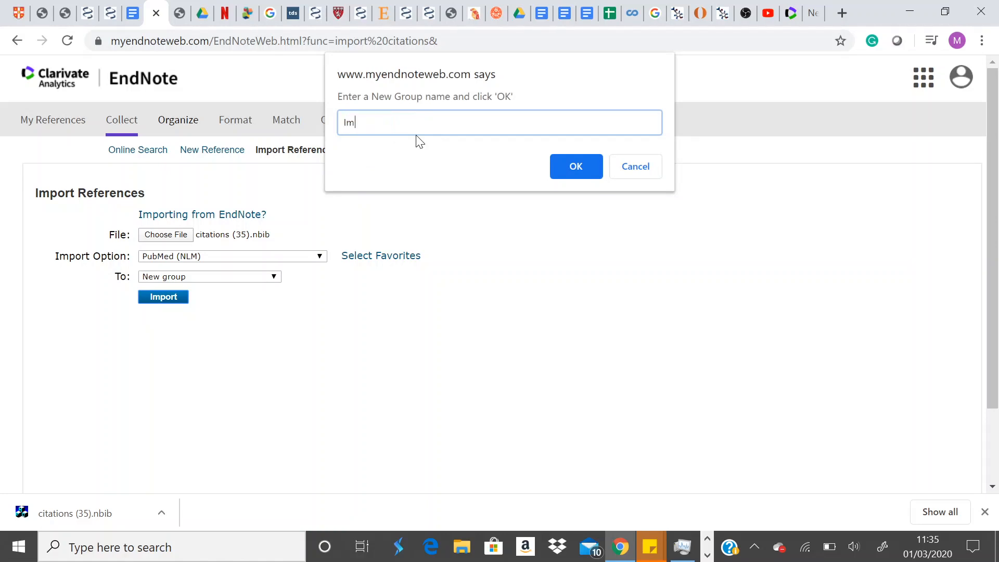
type("munology Assignment")
left_click(577, 170)
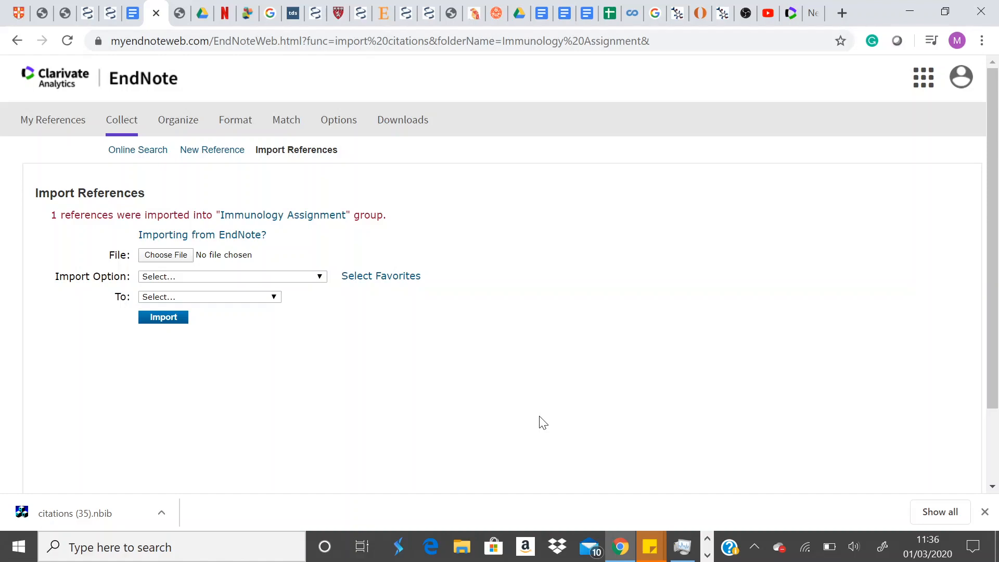
Open the reference library and review the references in the Immunology Assignment and Infectious disease module groups
left_click(47, 127)
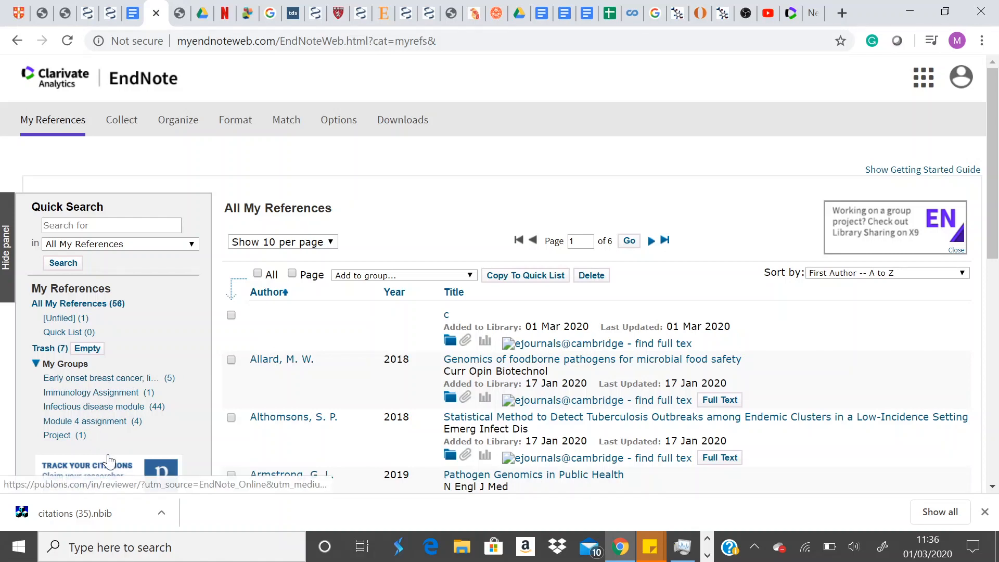
left_click(92, 400)
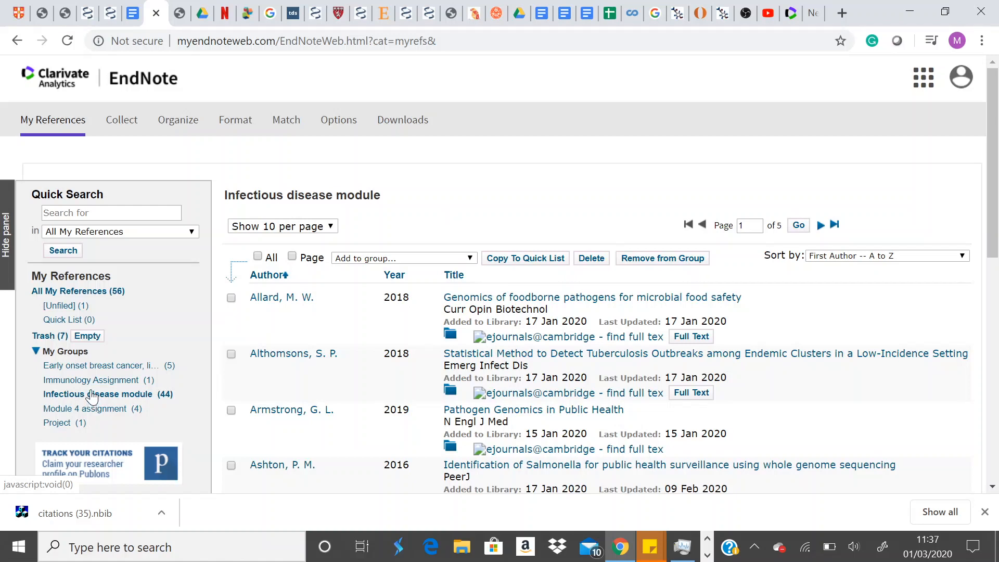
left_click(92, 385)
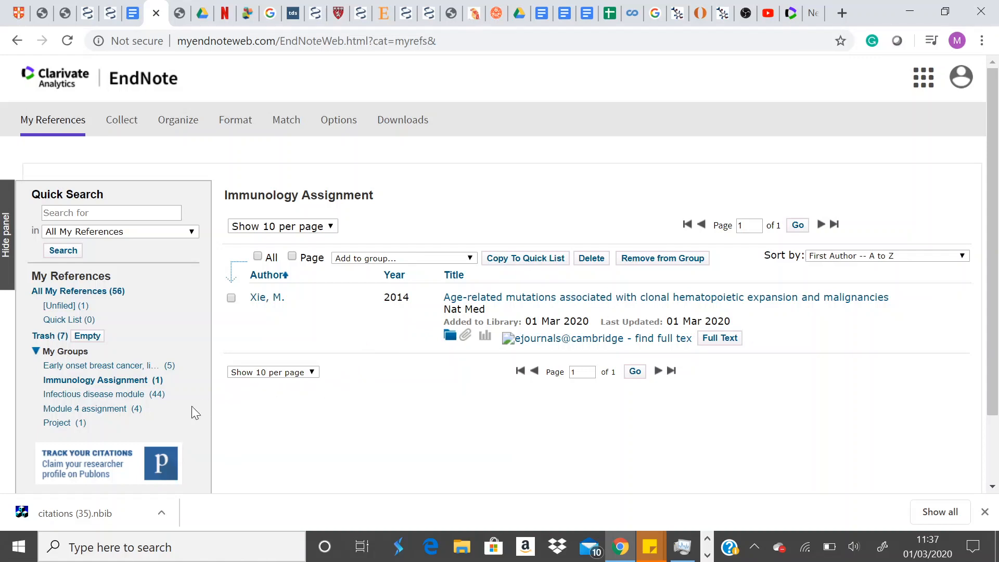
left_click(130, 396)
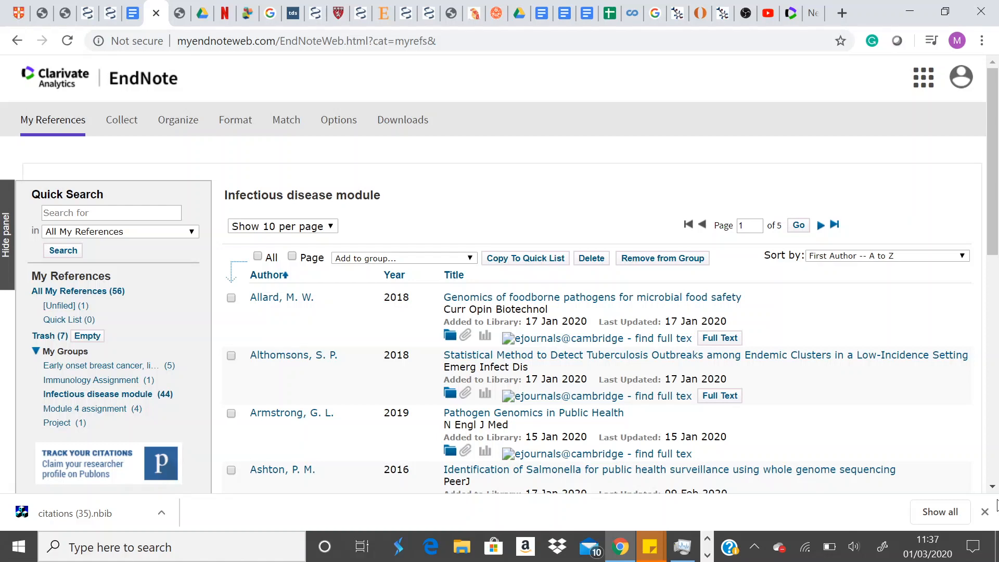
scroll(991, 495, "down", 3)
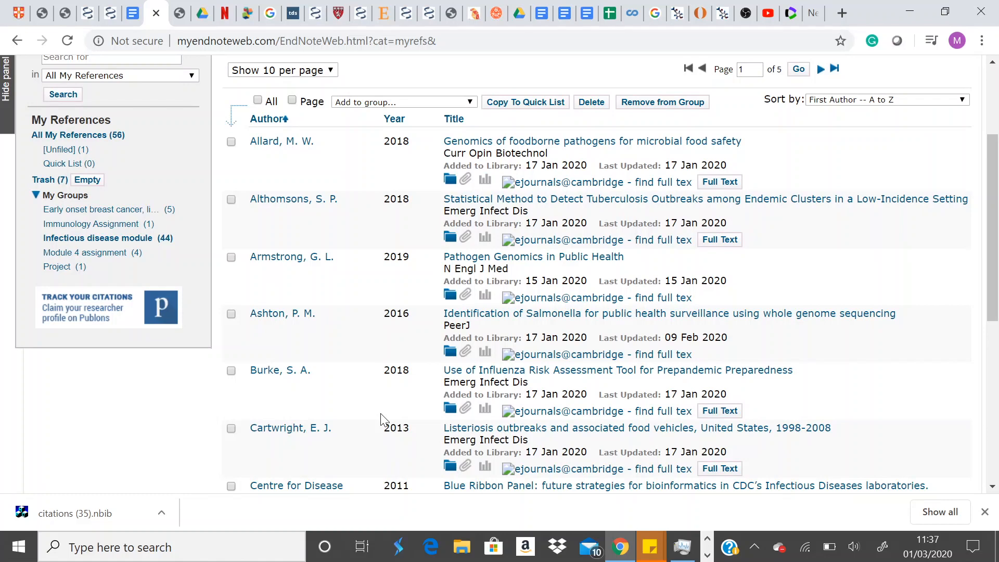
left_click(991, 66)
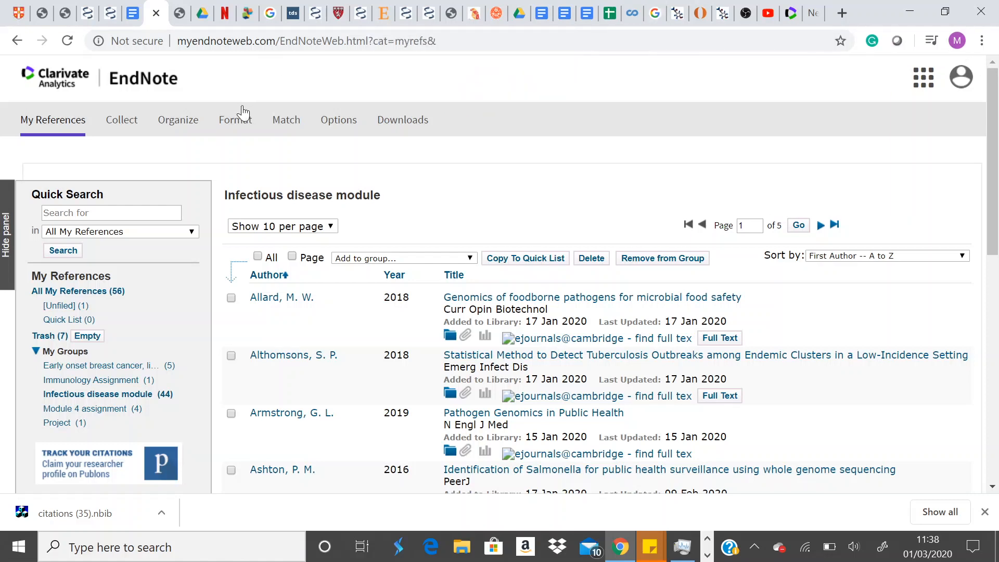
View the formatting pages in order: Bibliography, Cite While You Write Plug-In, Format Paper and Export References
mouse_move(236, 120)
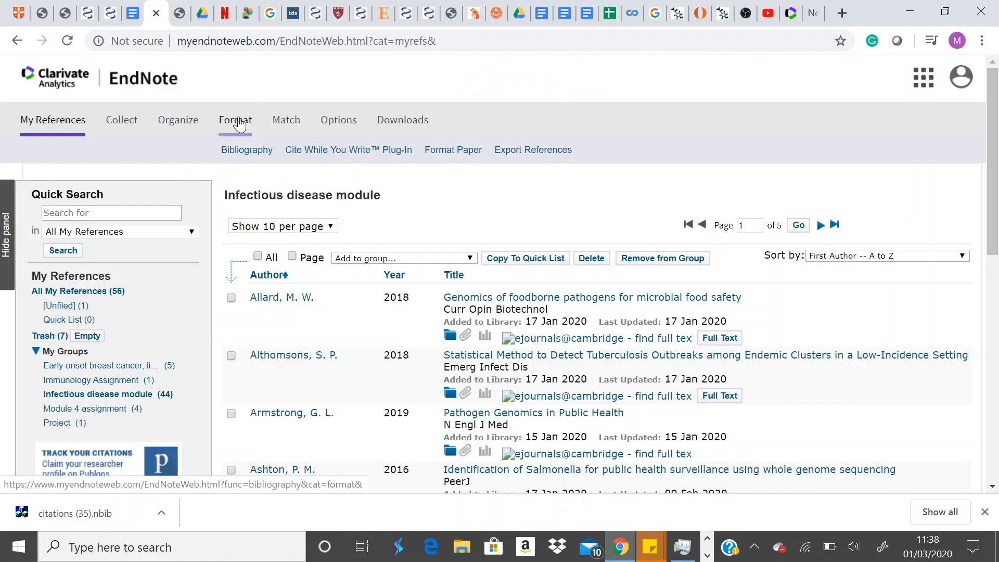
left_click(238, 123)
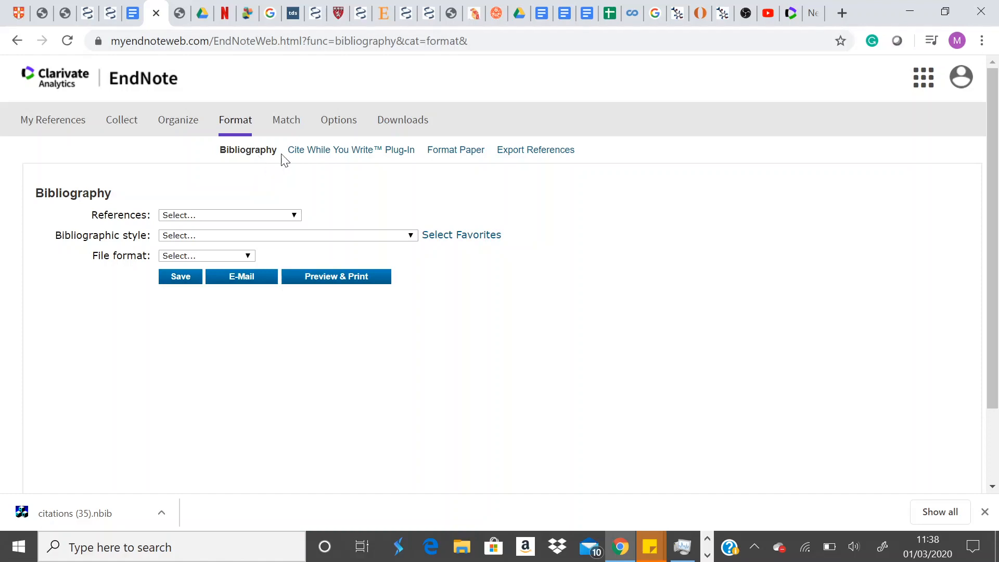
left_click(332, 151)
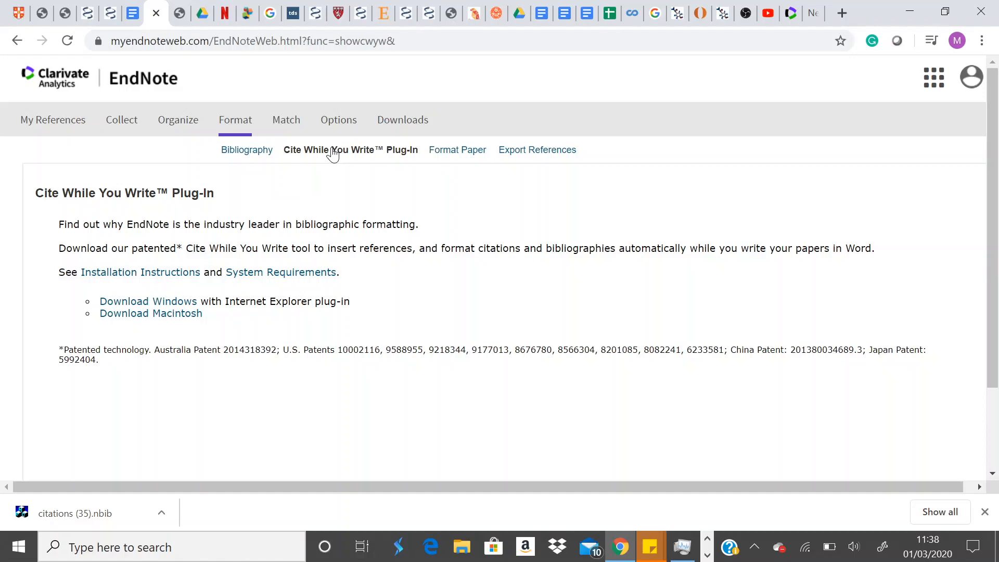
left_click(456, 154)
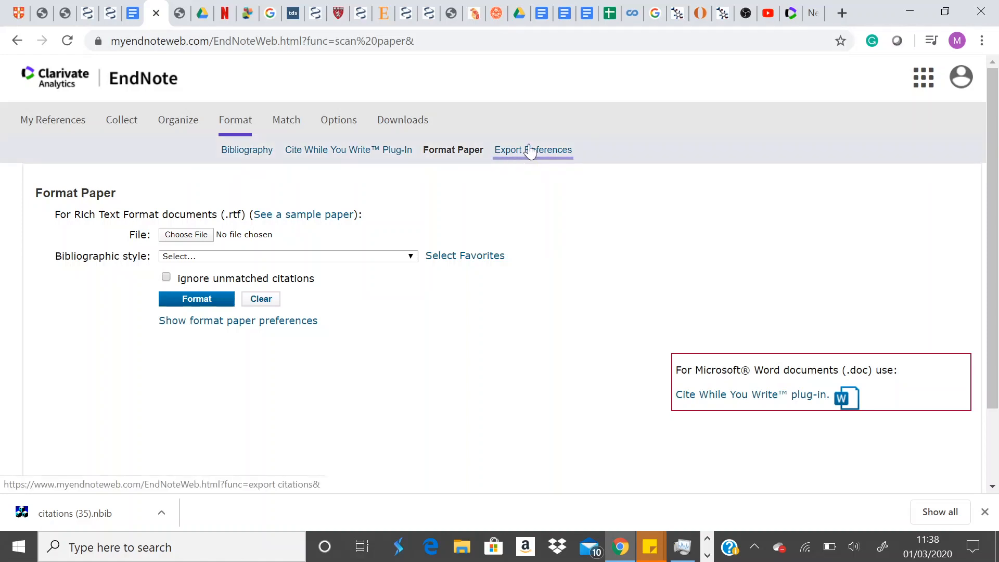
left_click(529, 151)
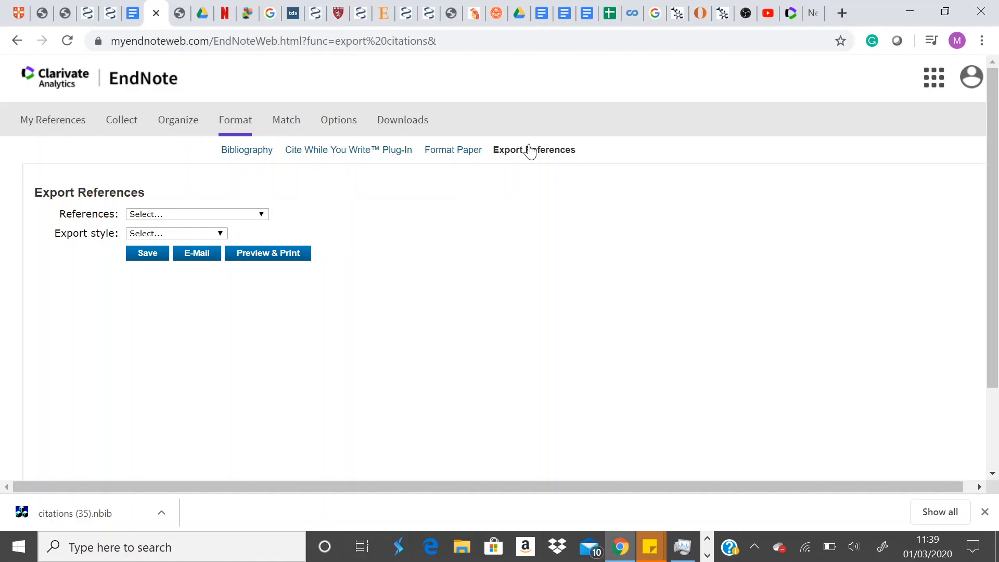
Open the Bibliography formatting page and choose the Infectious disease module group as its references
left_click(253, 154)
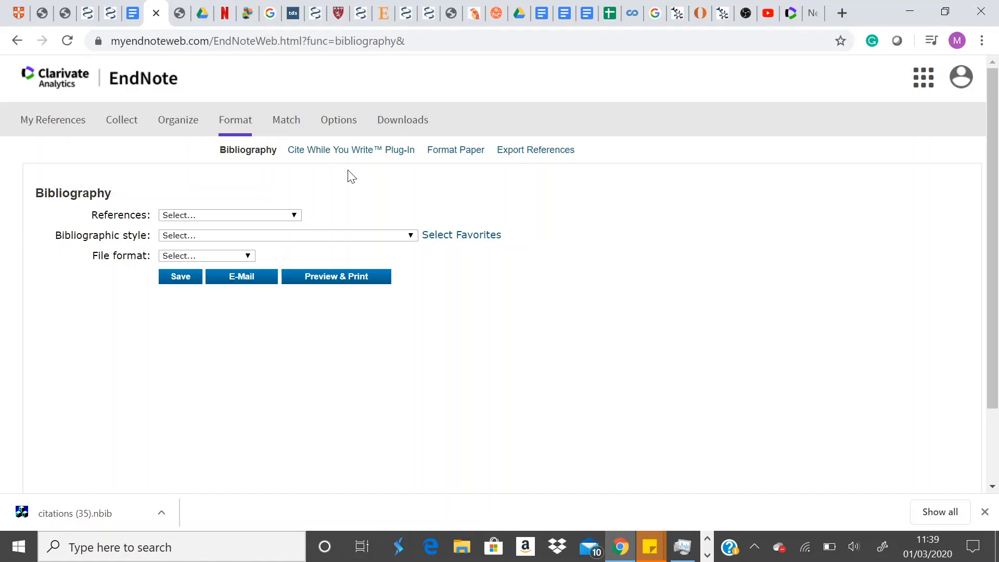
left_click(294, 215)
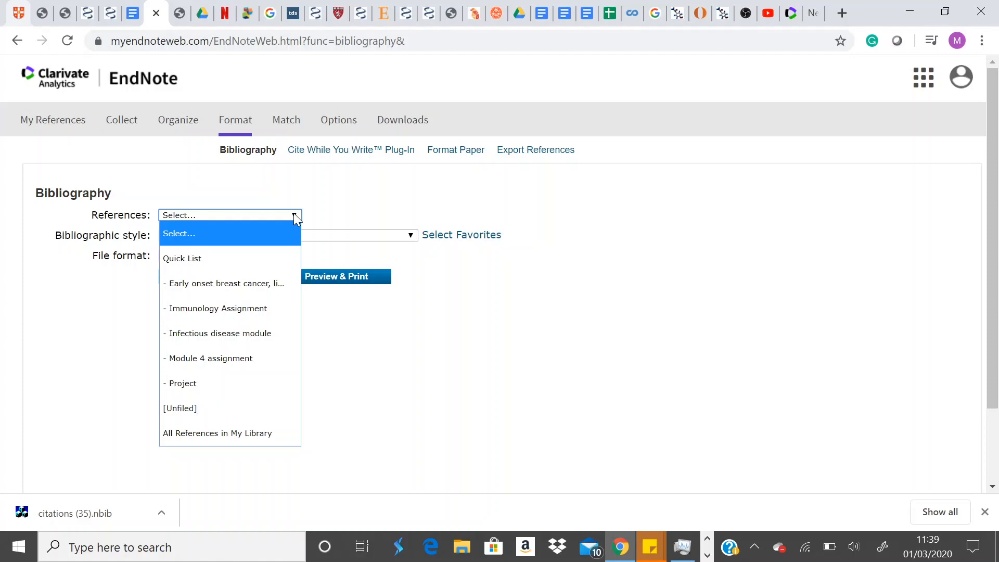
left_click(249, 337)
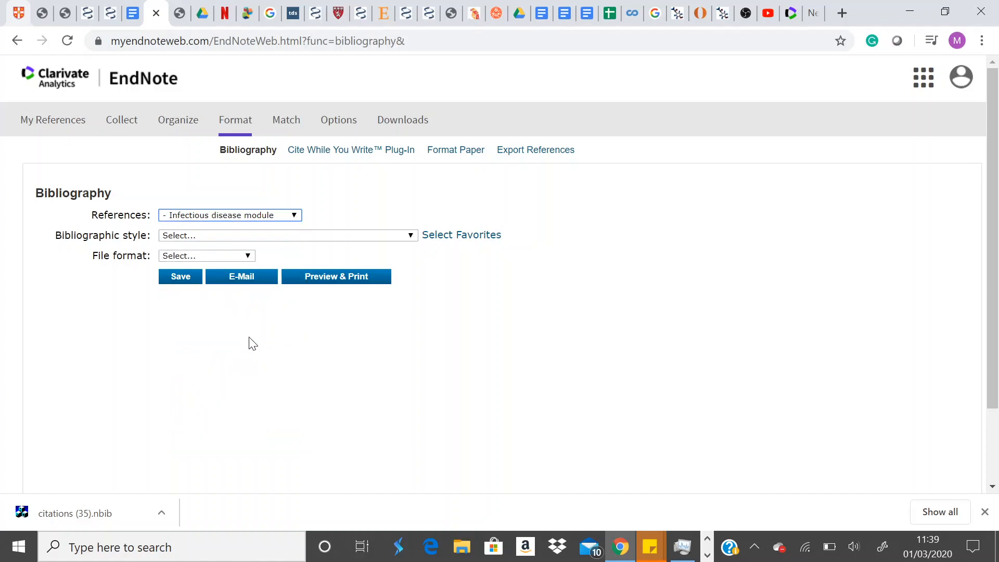
left_click(295, 216)
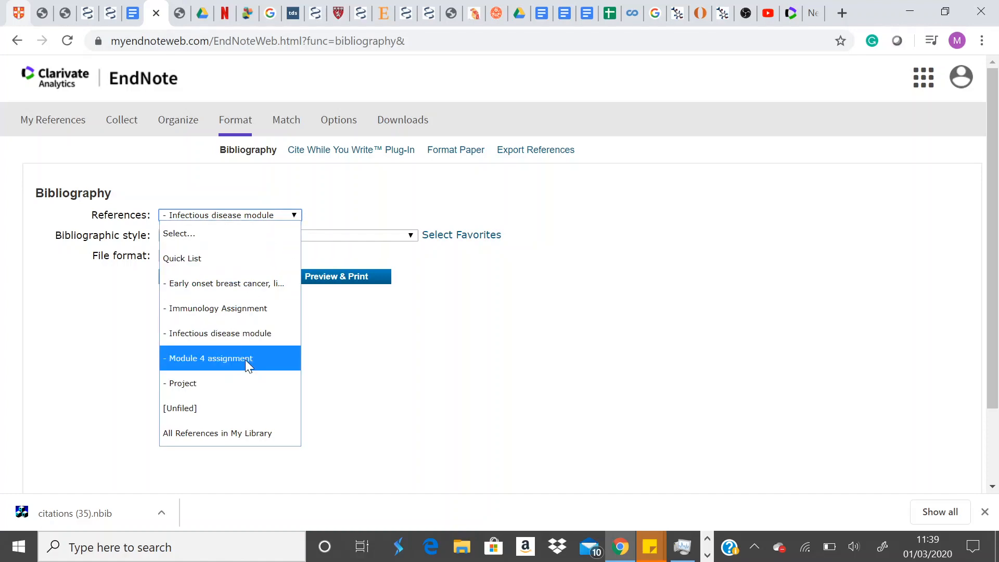
left_click(245, 337)
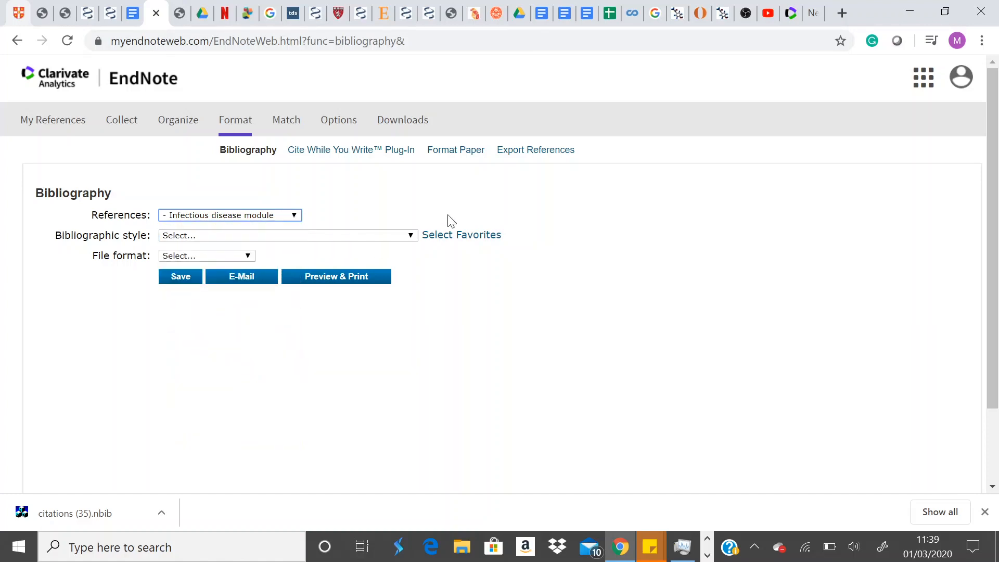
Find the Harvard styles and set the bibliographic style to Harvard Manchester
left_click(411, 236)
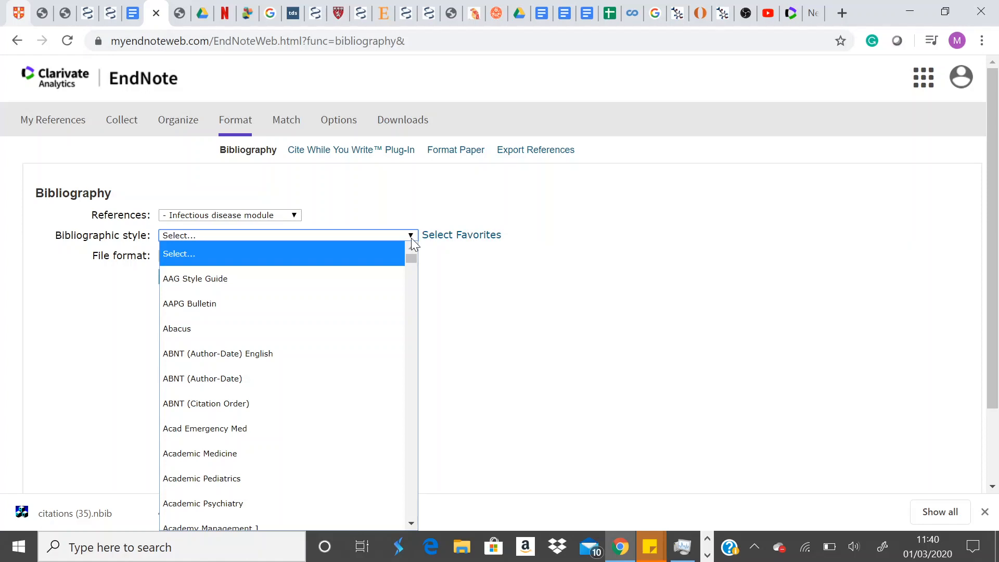
type("harv")
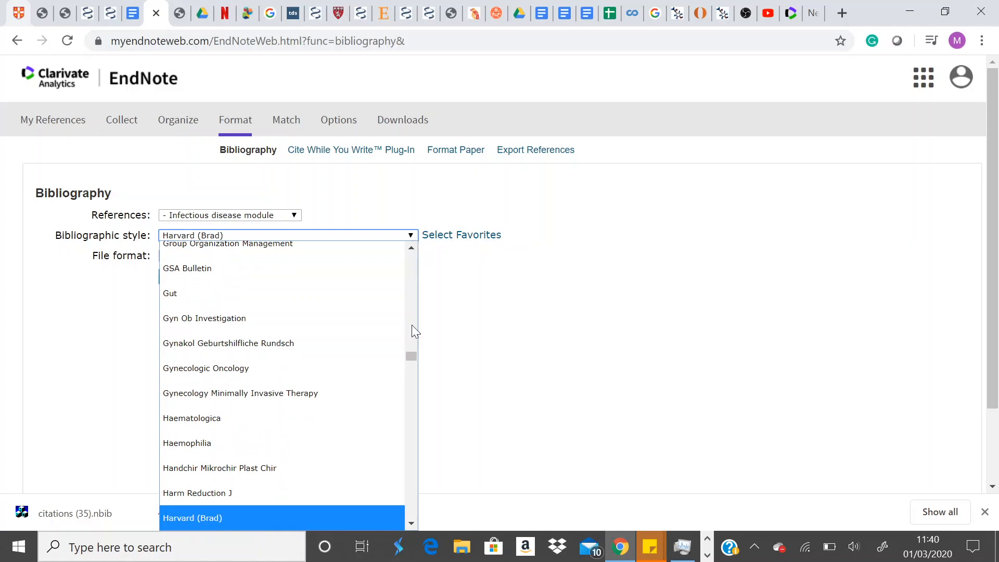
left_click(411, 523)
left_click(411, 523)
left_click(410, 522)
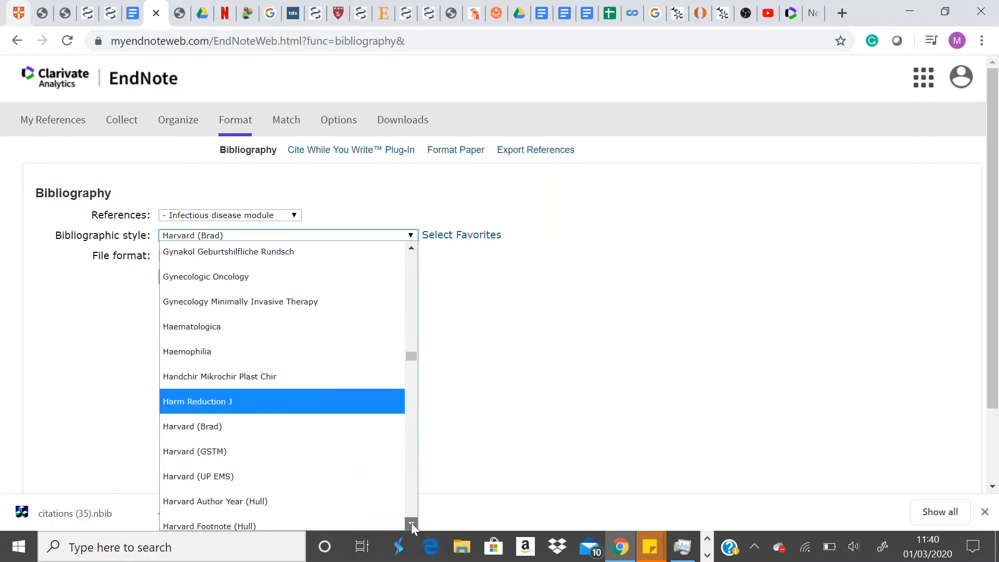
left_click(411, 523)
left_click(411, 523)
left_click(410, 523)
left_click(411, 523)
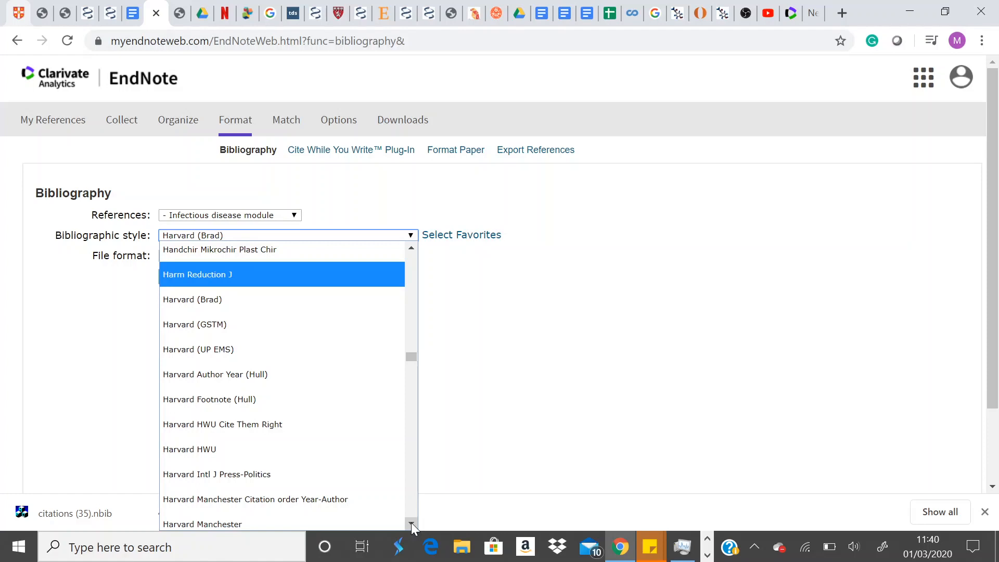
left_click(363, 517)
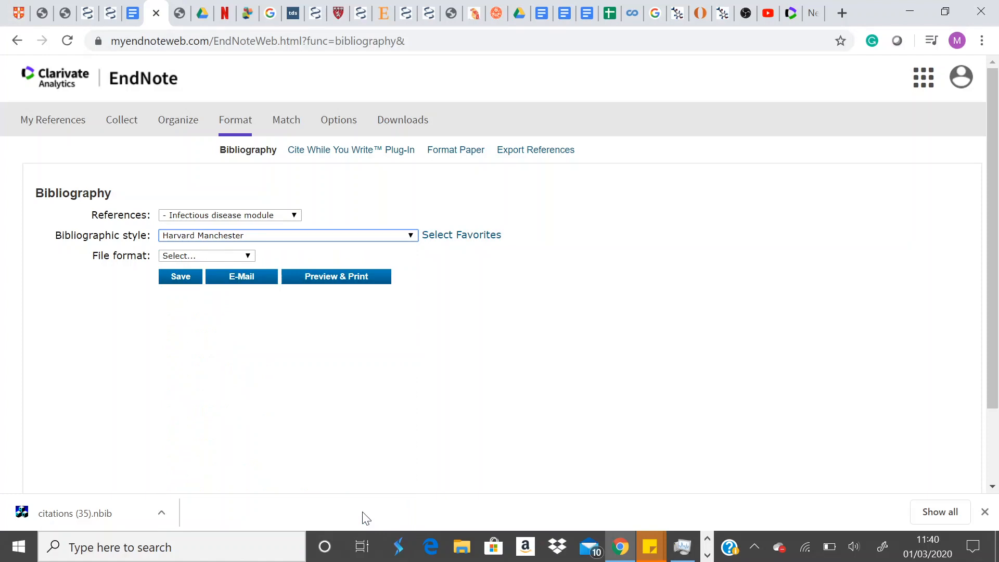
Set the file format to RTF (rich text file) and preview the formatted bibliography, looking through its references
left_click(248, 262)
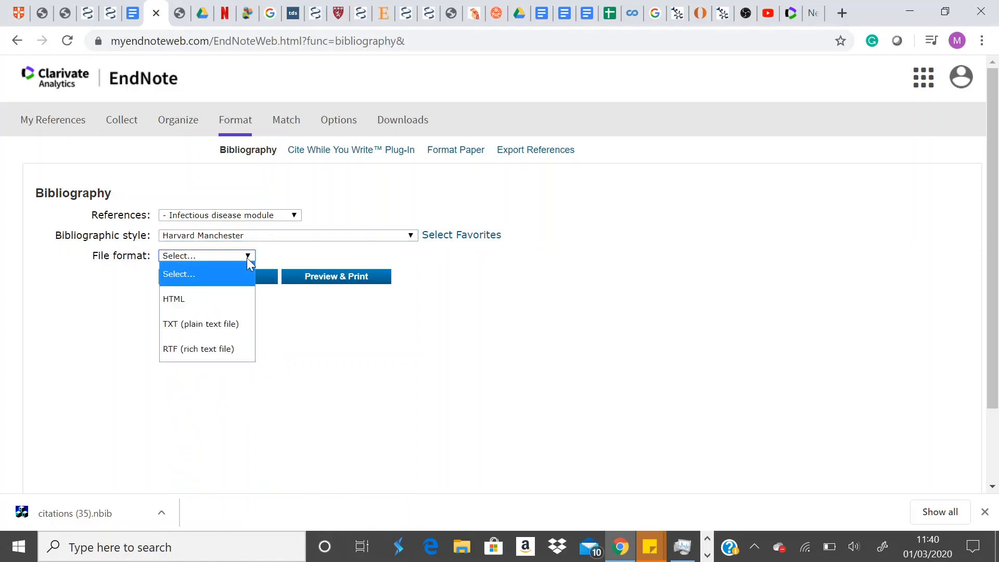
left_click(217, 350)
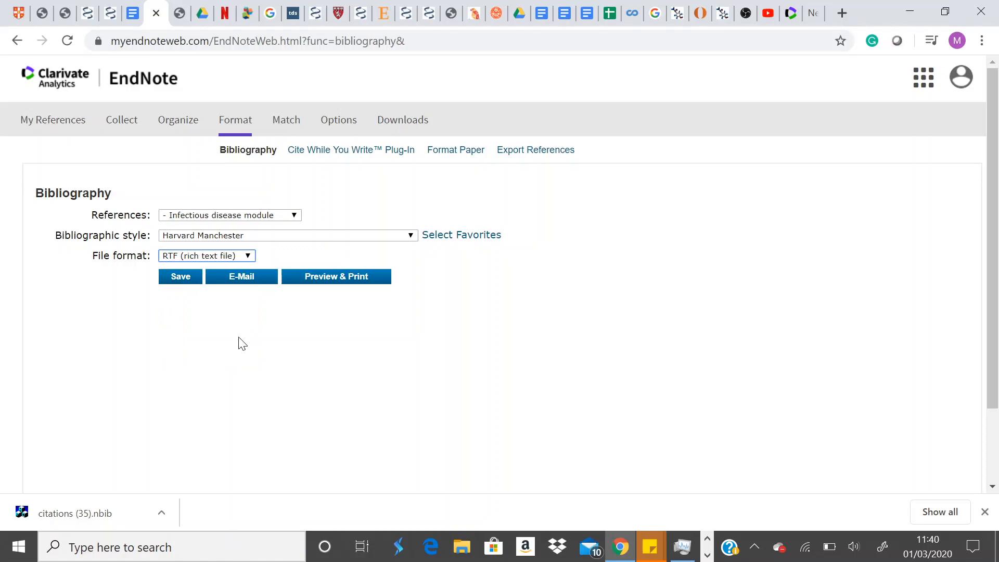
left_click(325, 278)
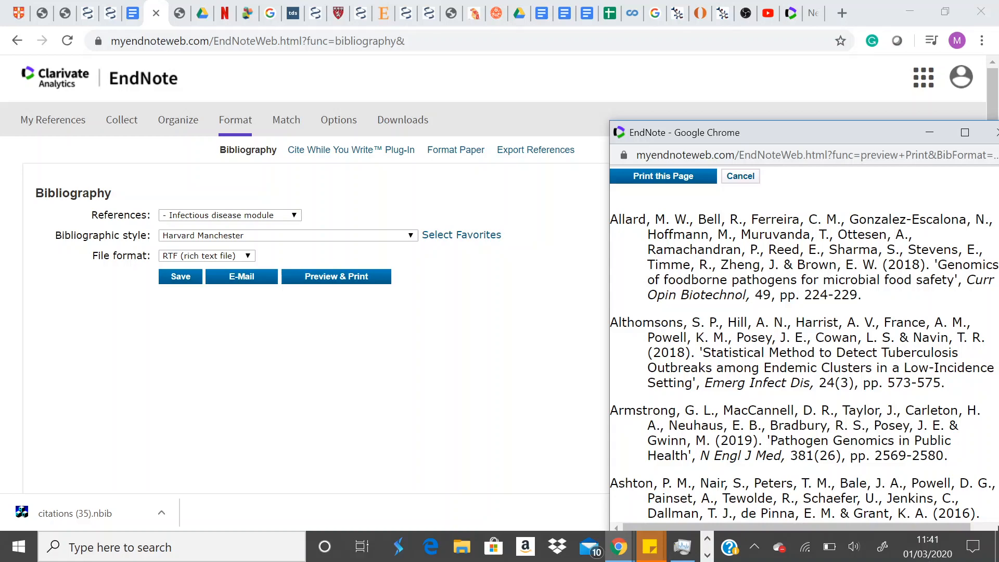
scroll(804, 343, "down", 5)
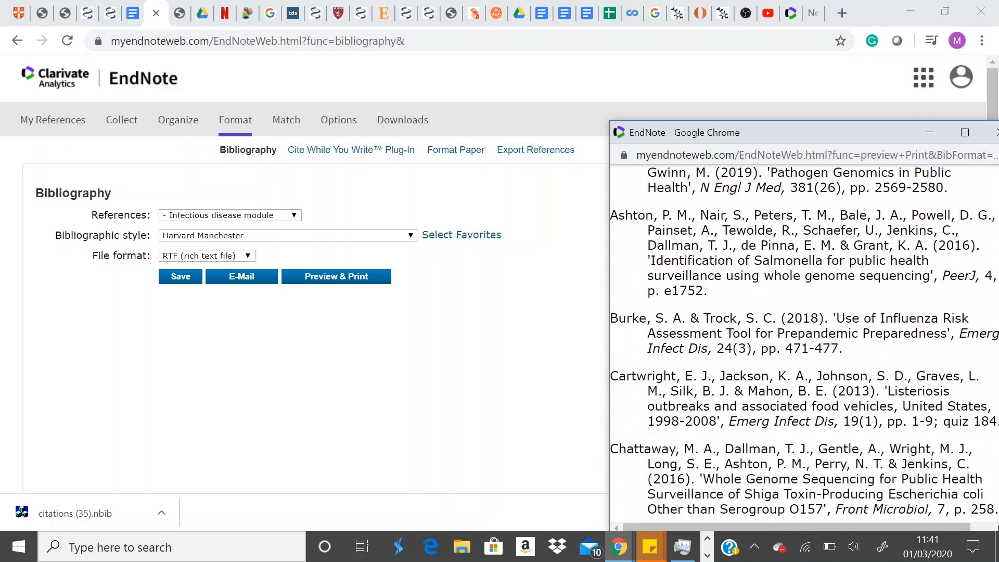
scroll(804, 344, "down", 5)
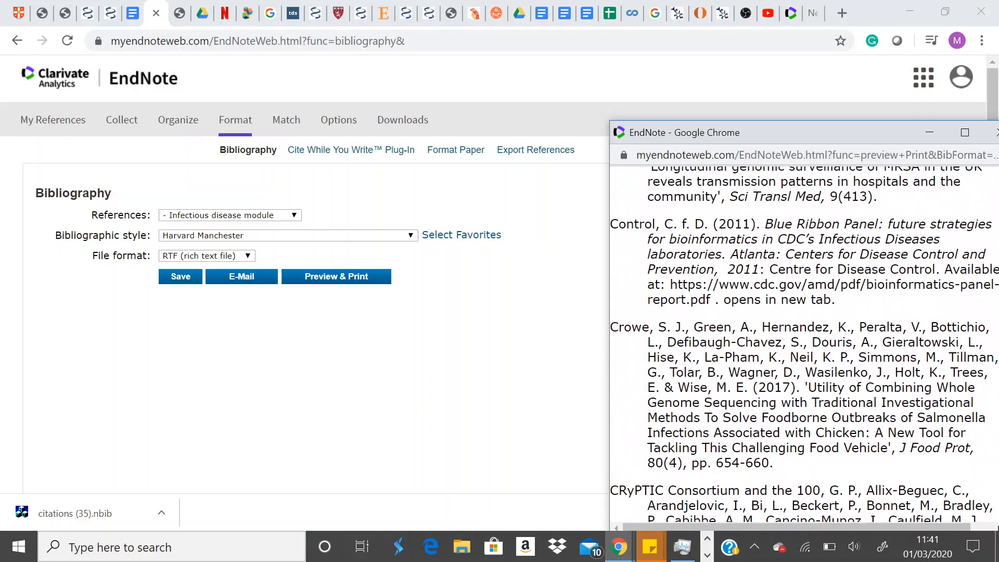
scroll(804, 343, "up", 8)
scroll(804, 344, "up", 4)
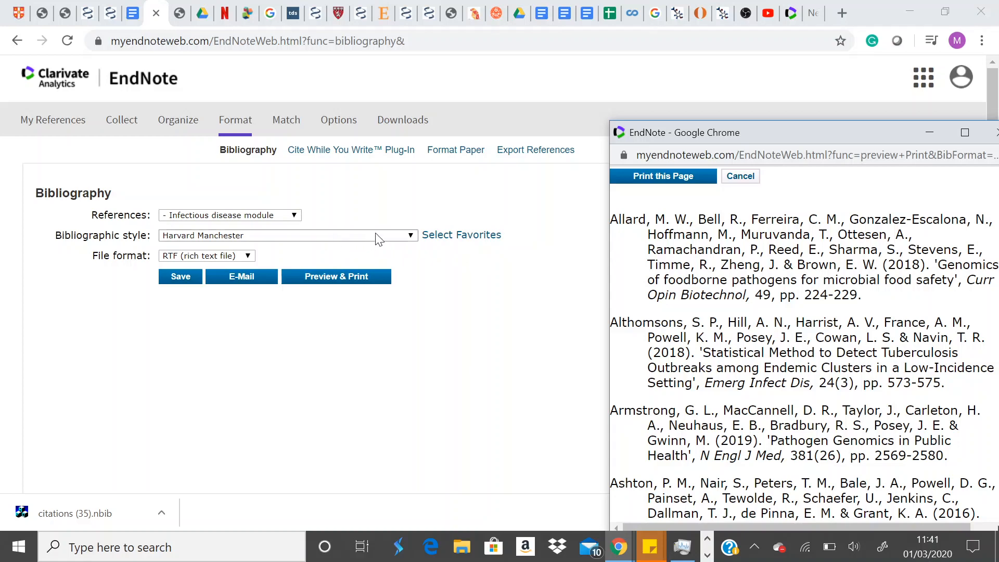
Switch the bibliographic style to Harvard (Brad) and preview the bibliography in that style
left_click(411, 236)
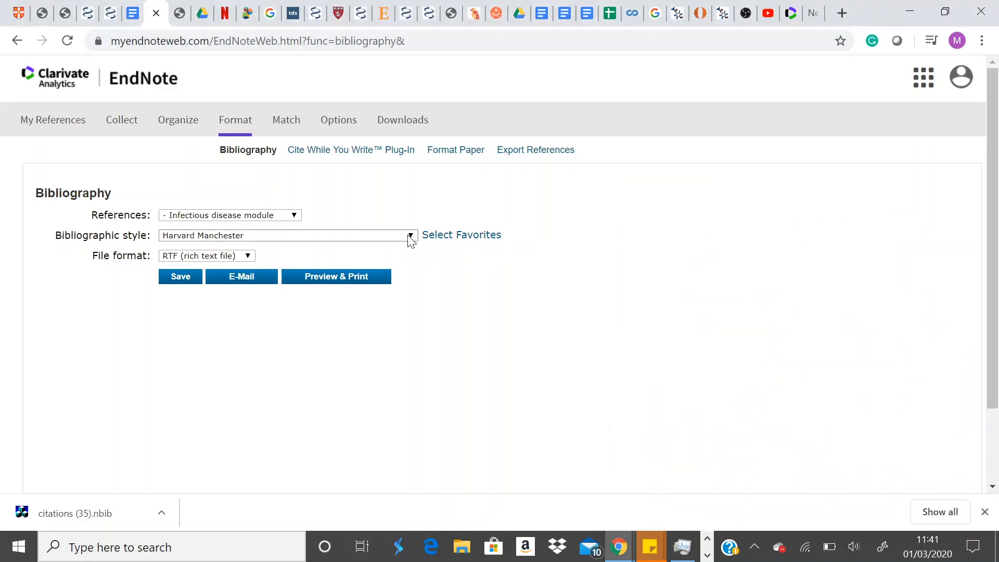
left_click(411, 237)
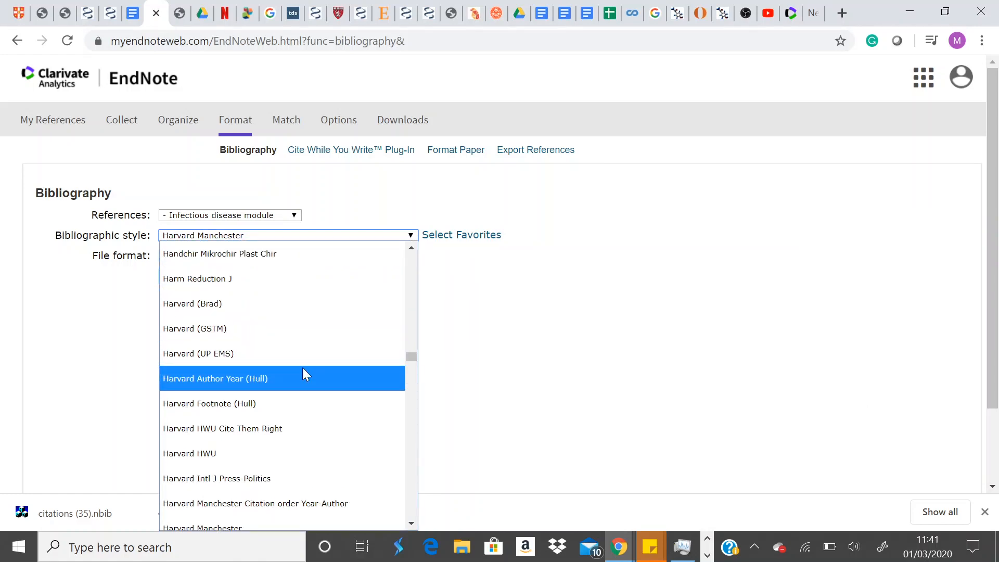
left_click(301, 307)
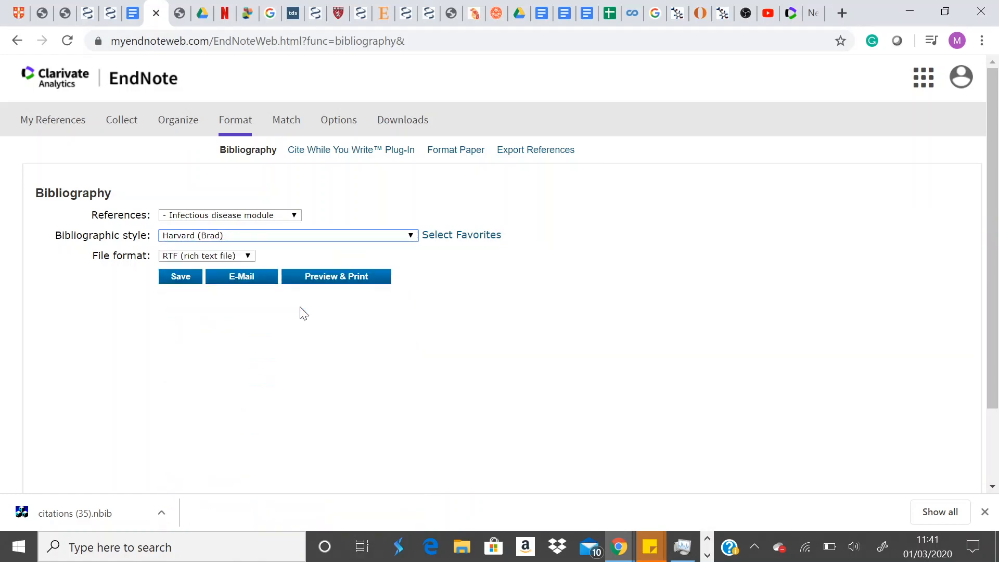
left_click(336, 277)
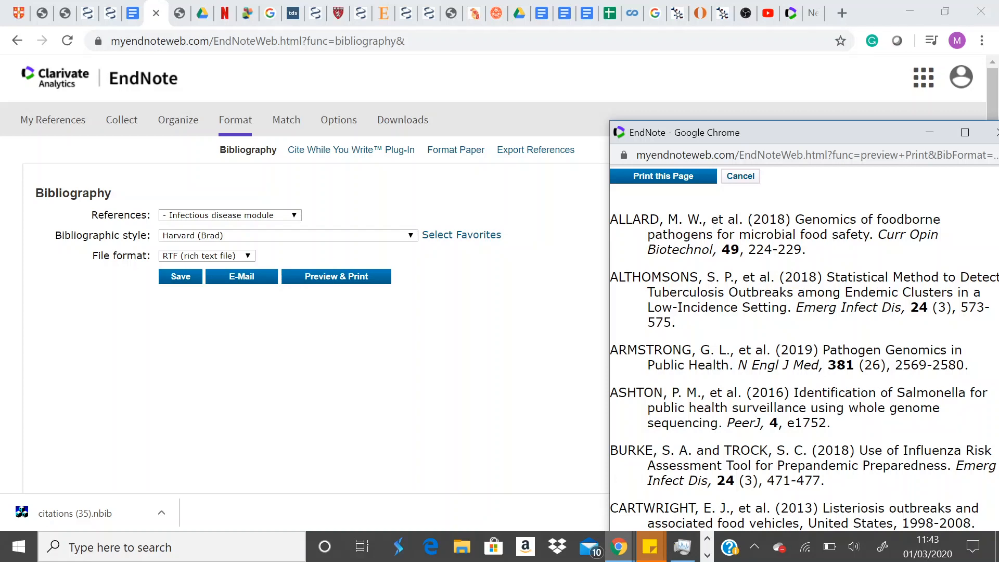
Set the bibliographic style back to Harvard Manchester and save the bibliography as a file
left_click(411, 235)
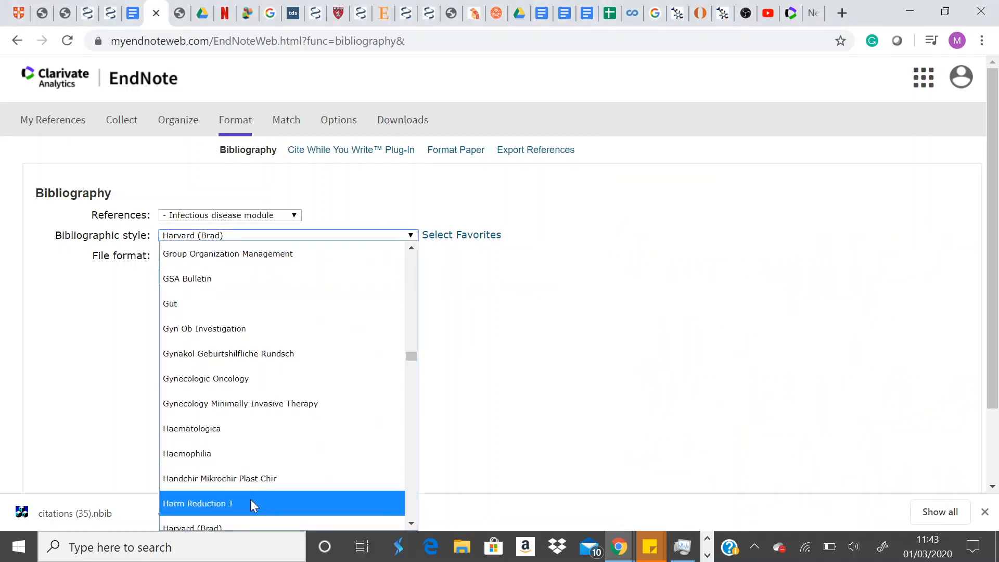
scroll(409, 520, "down", 4)
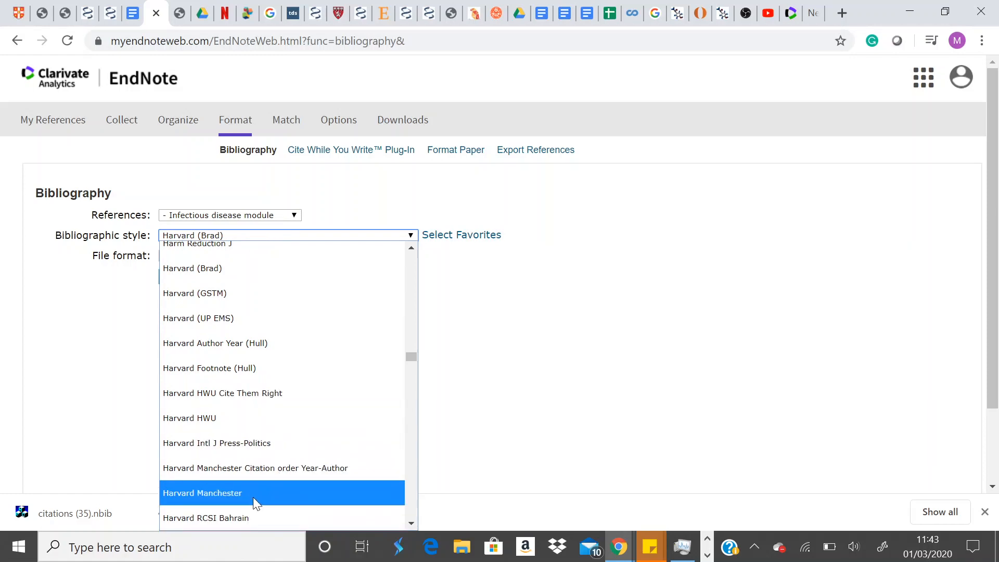
left_click(252, 498)
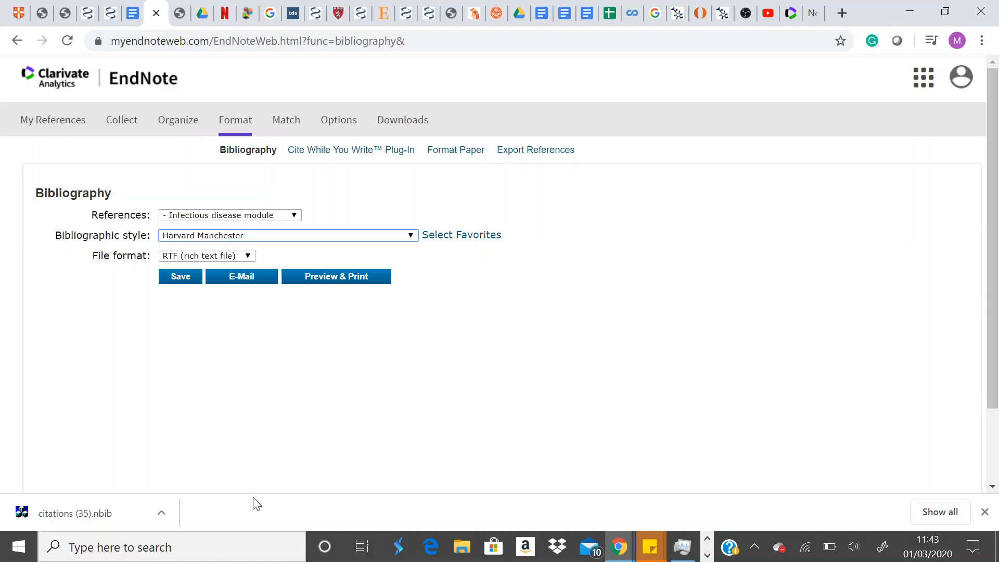
left_click(179, 283)
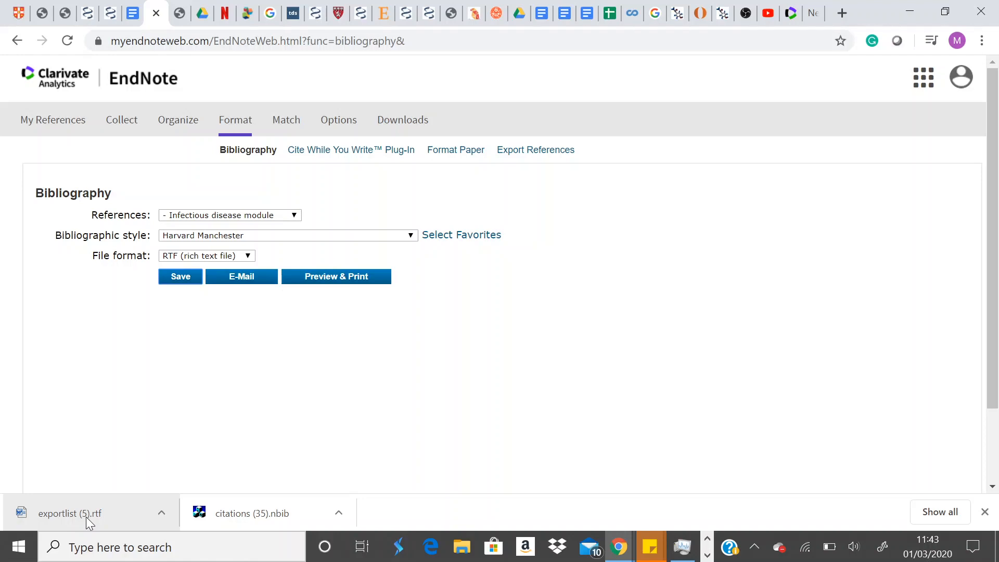
Open the downloaded exportlist (5).rtf in Word, dismissing the open-dialog warning, and look through the formatted references
left_click(86, 517)
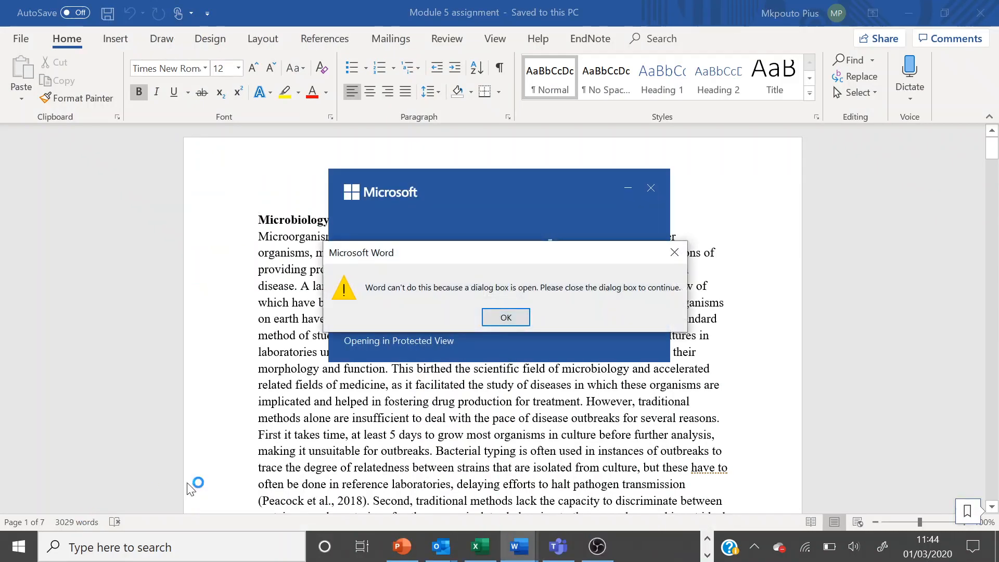
left_click(505, 319)
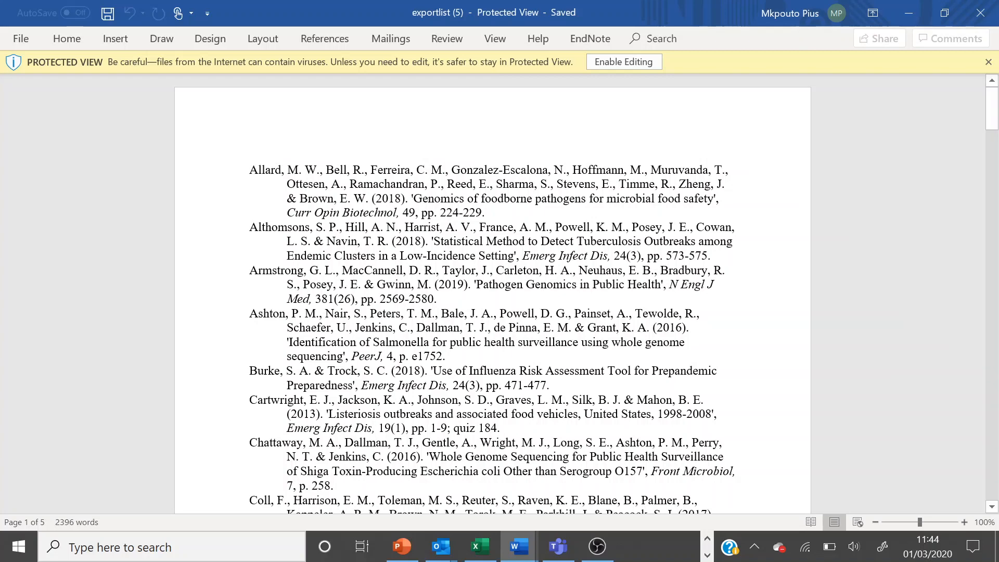
left_click(992, 507)
left_click_drag(992, 507, 991, 507)
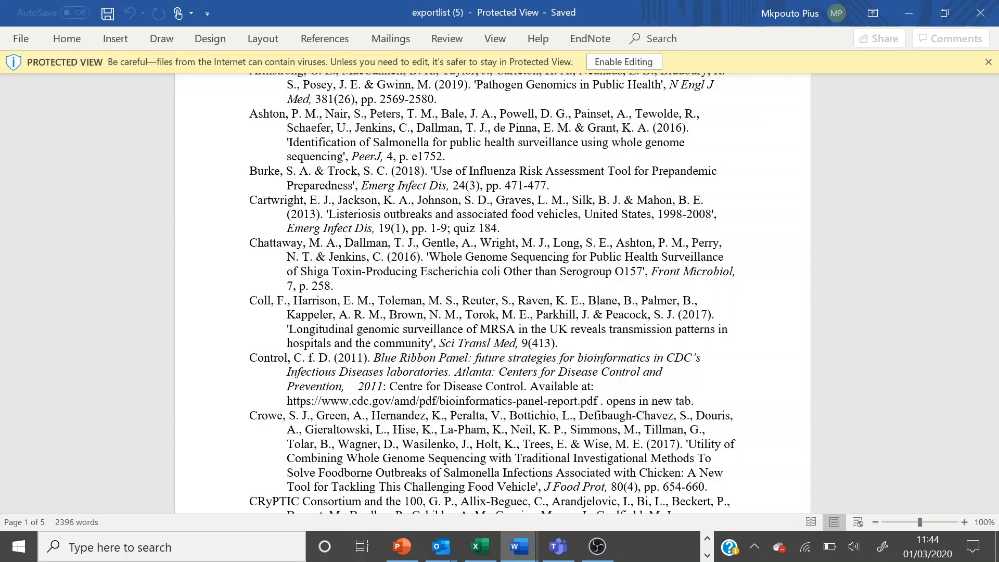
Switch back to EndNote in Chrome and view the Cite While You Write Plug-In page
left_click(707, 554)
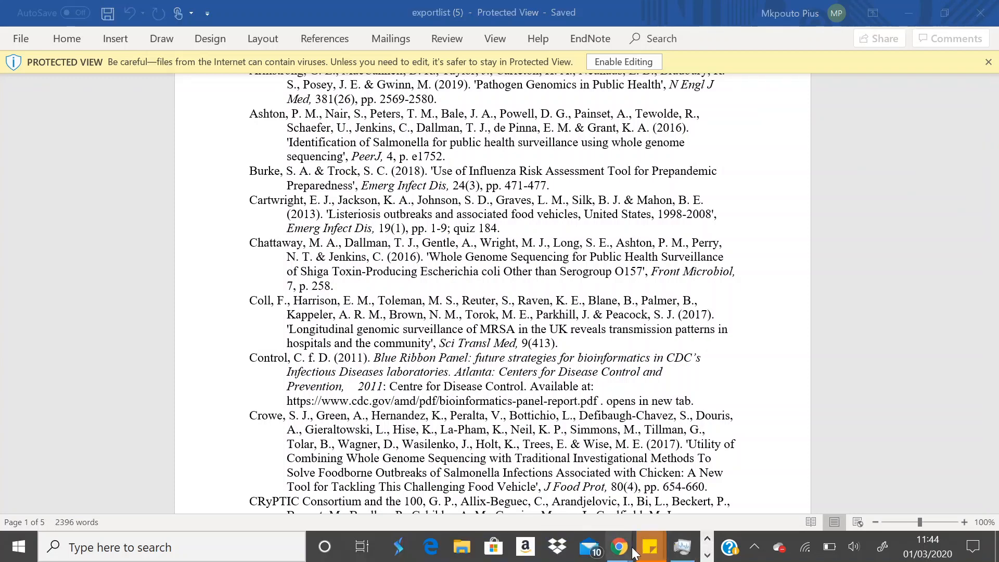
mouse_move(618, 542)
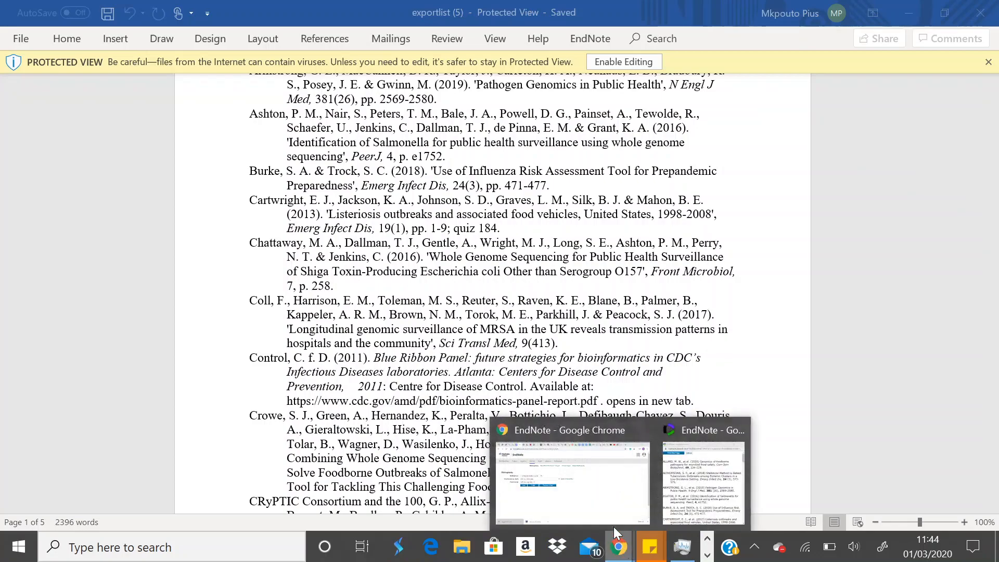
left_click(603, 509)
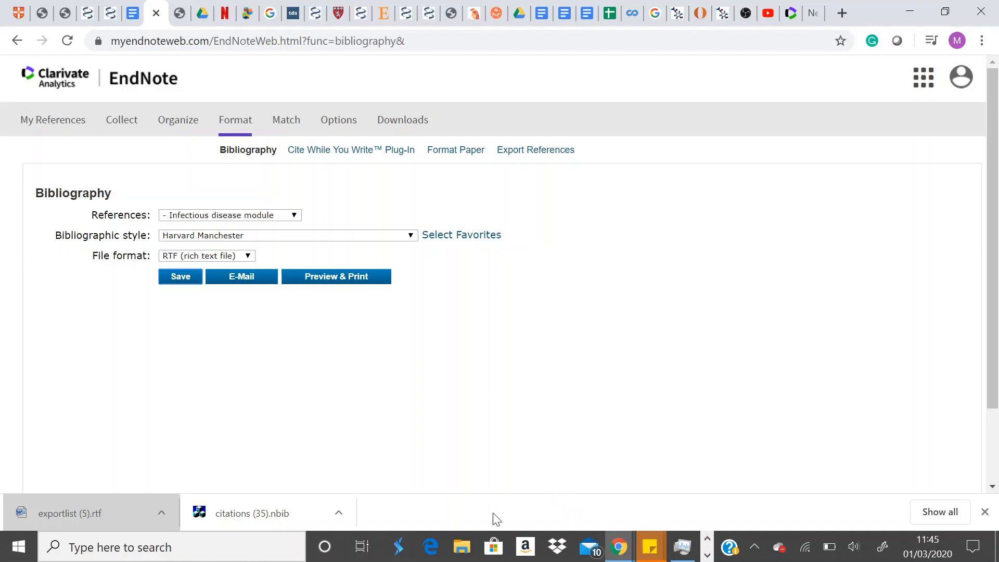
left_click(346, 154)
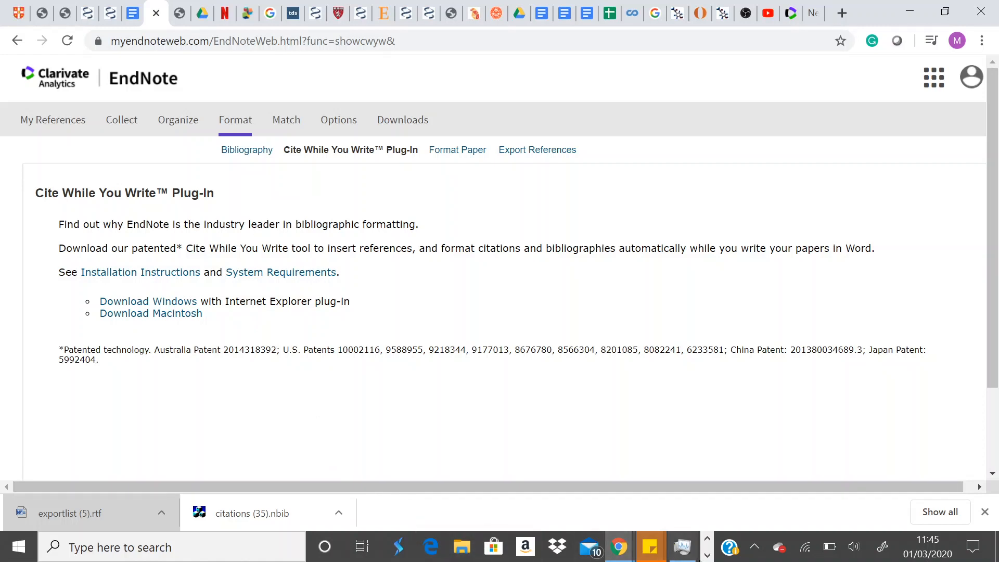
Switch to the Module 5 assignment document in Word and show the EndNote plug-in's citation tools
left_click(707, 555)
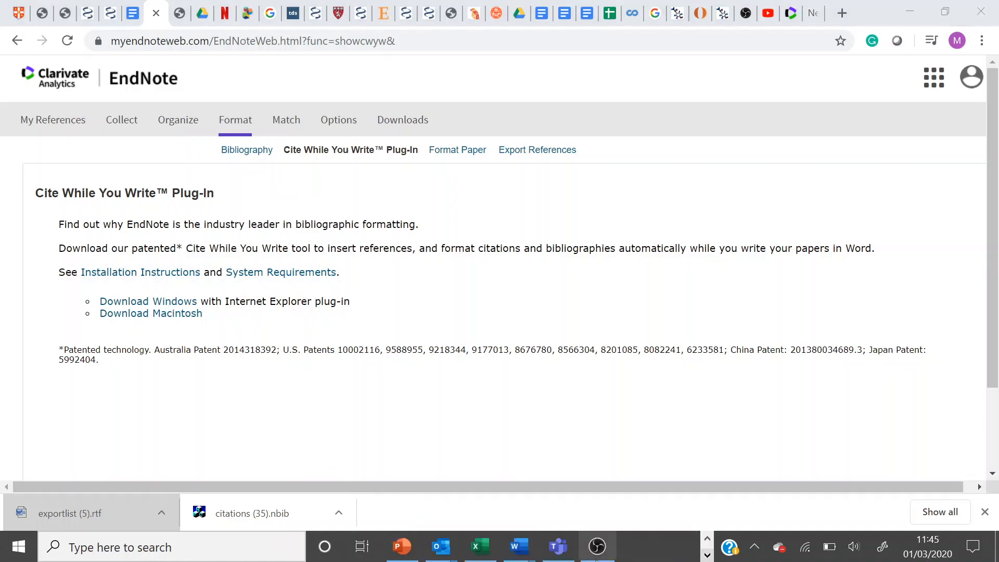
mouse_move(522, 557)
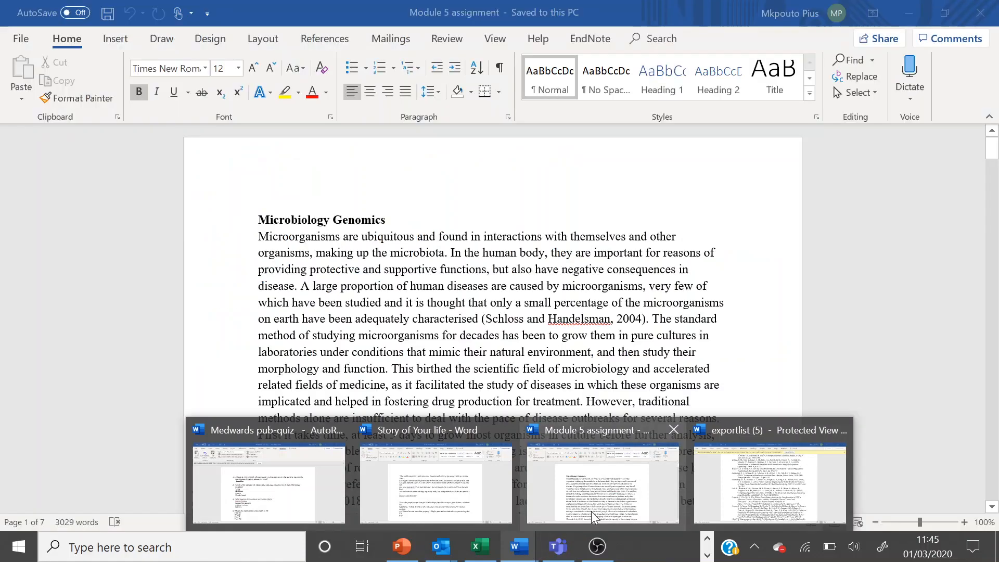
left_click(591, 511)
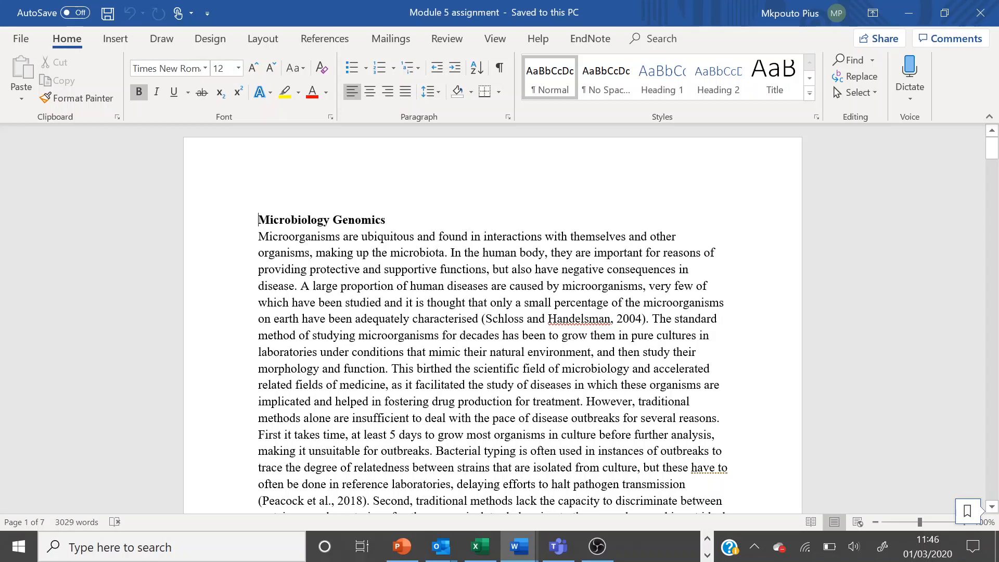
left_click(597, 40)
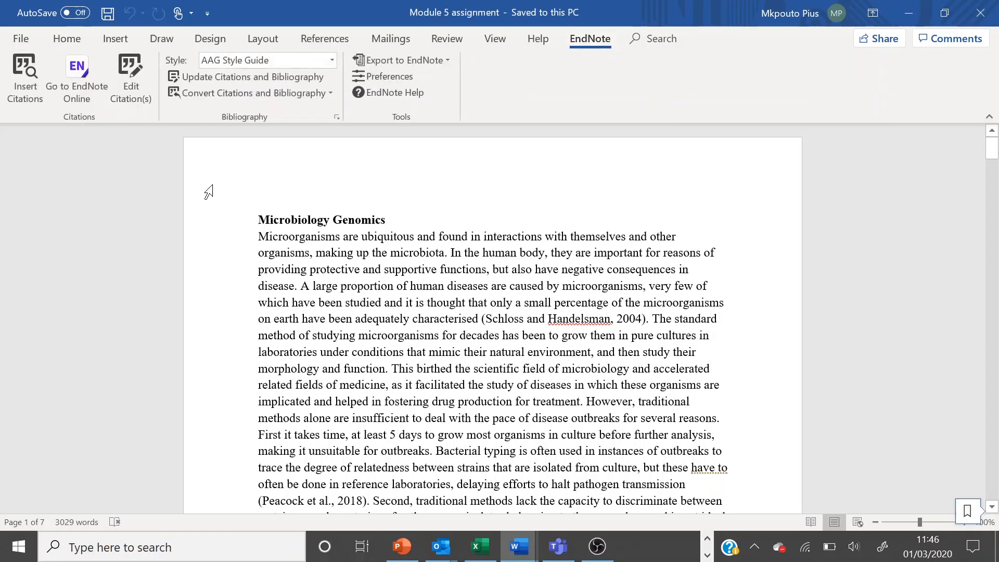
left_click(13, 76)
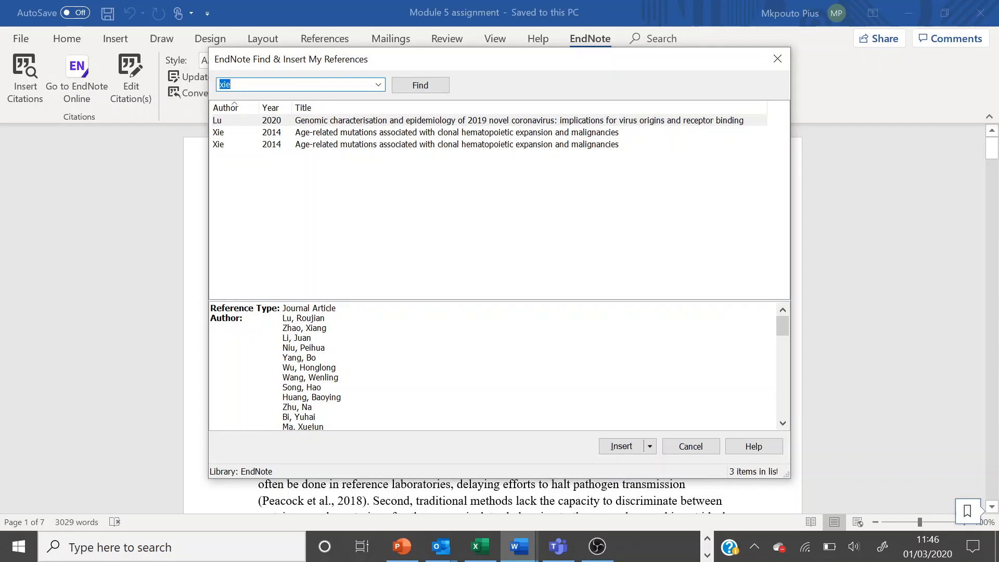
key("BackSpace")
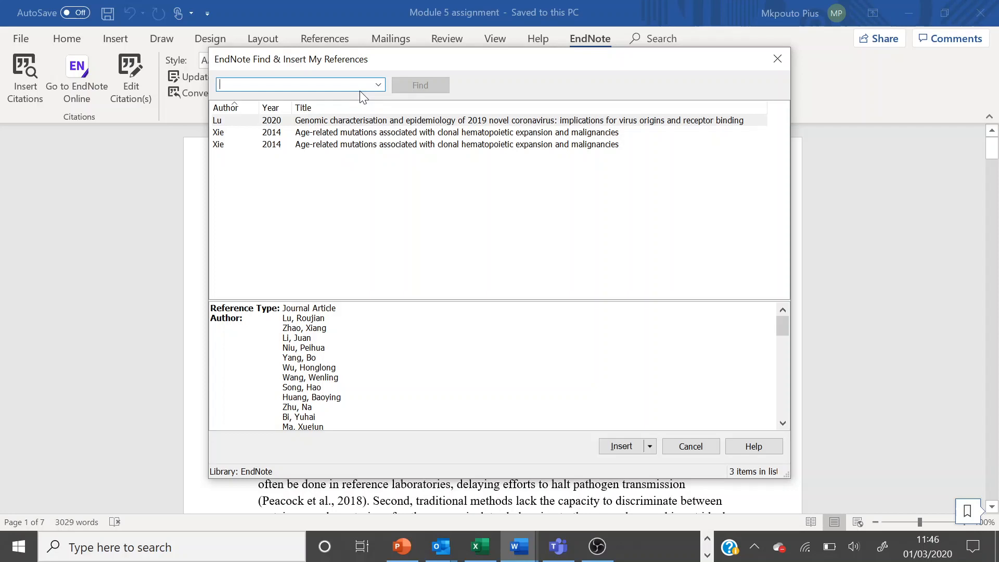
type("x")
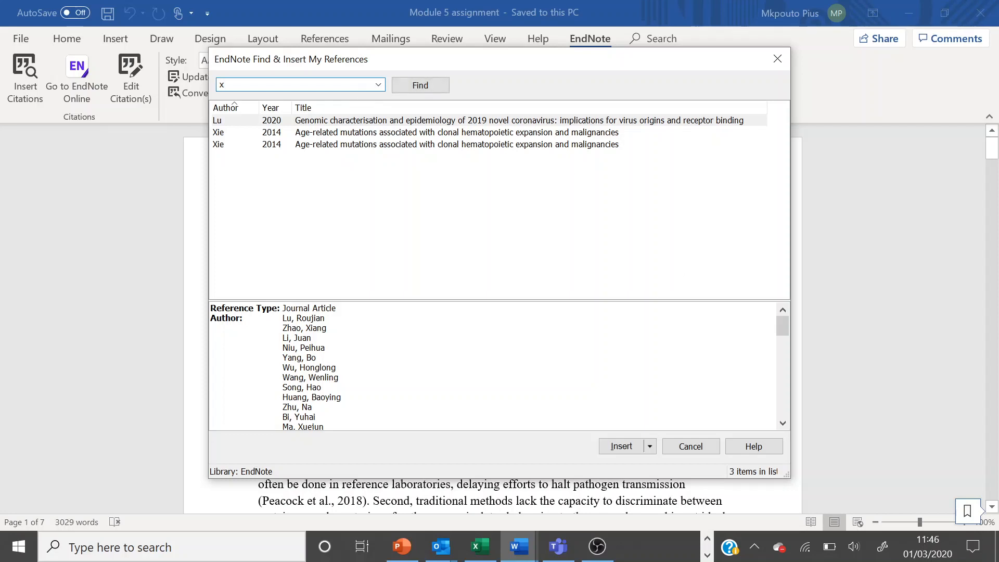
left_click(691, 446)
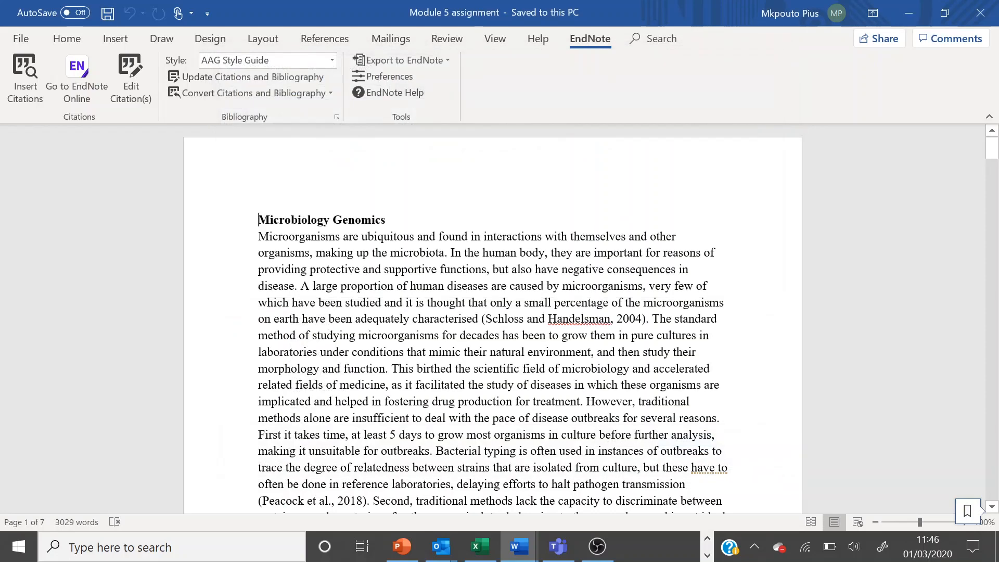
Look up an author to cite in the bibliography print preview in Chrome, close that preview window and dismiss the reference search
left_click(27, 67)
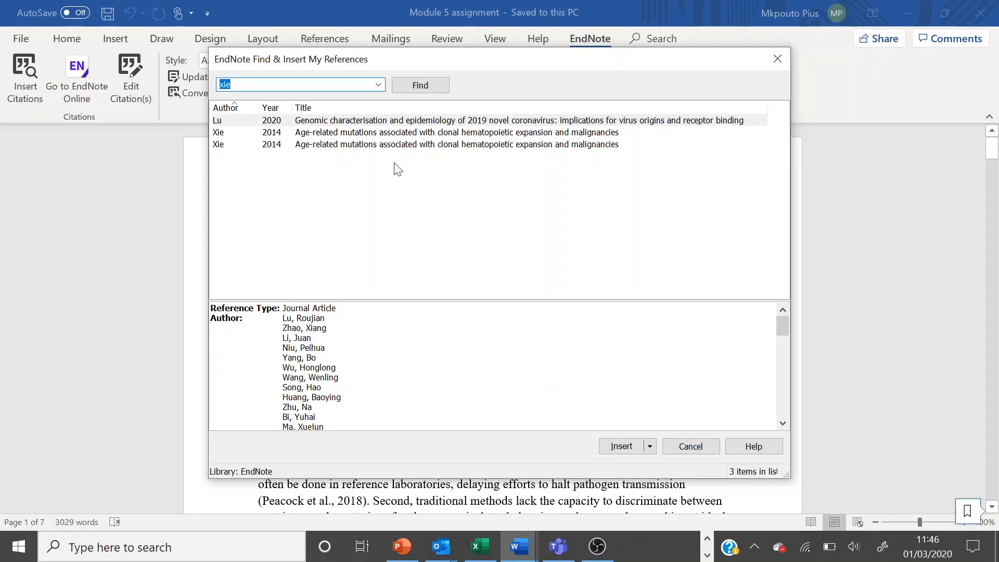
key("BackSpace")
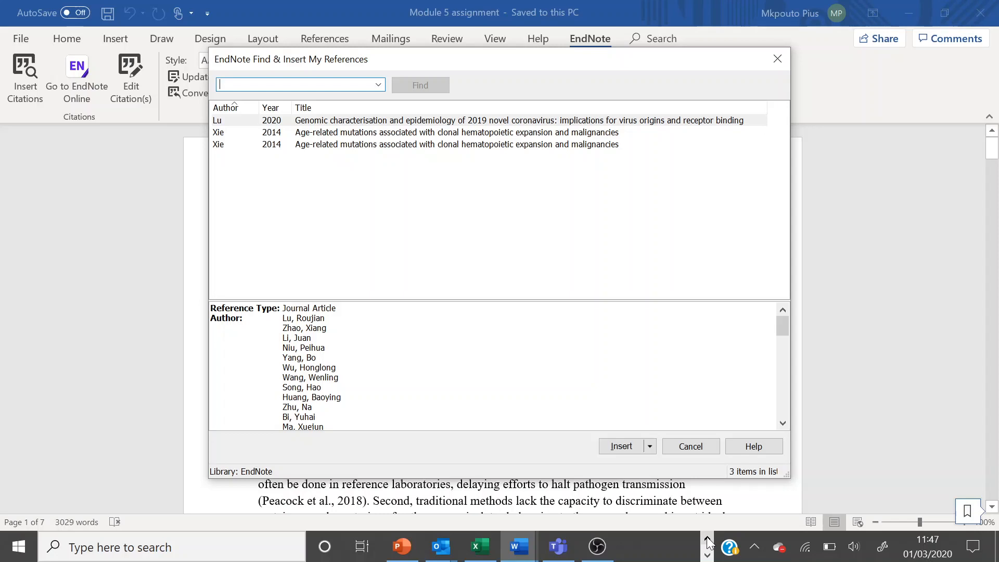
left_click(706, 551)
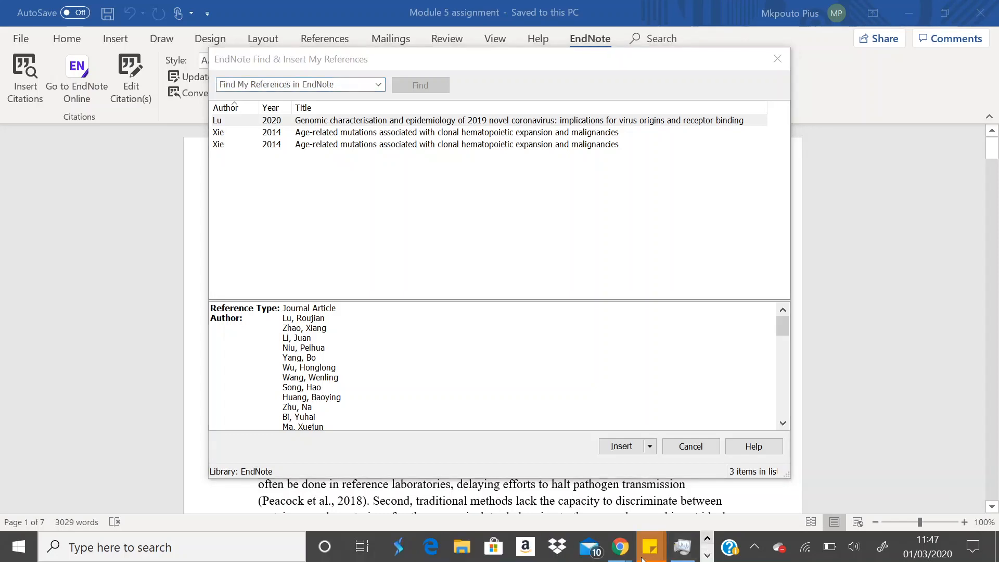
mouse_move(626, 554)
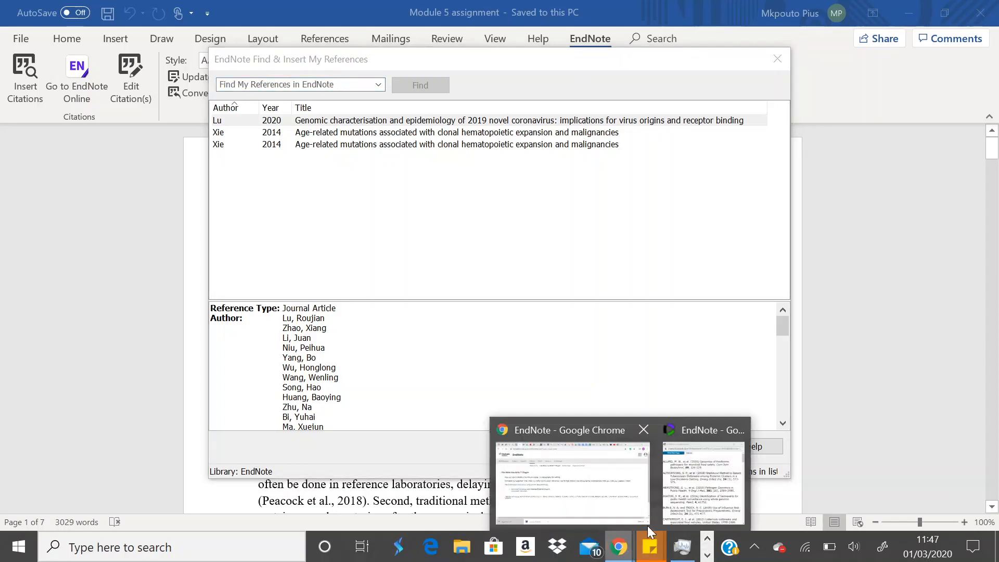
mouse_move(684, 507)
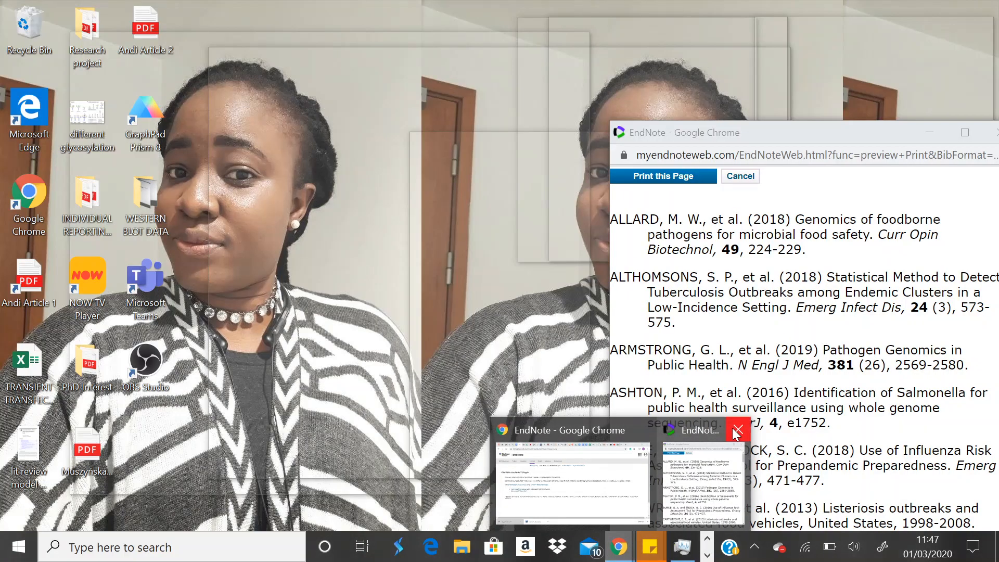
left_click(737, 430)
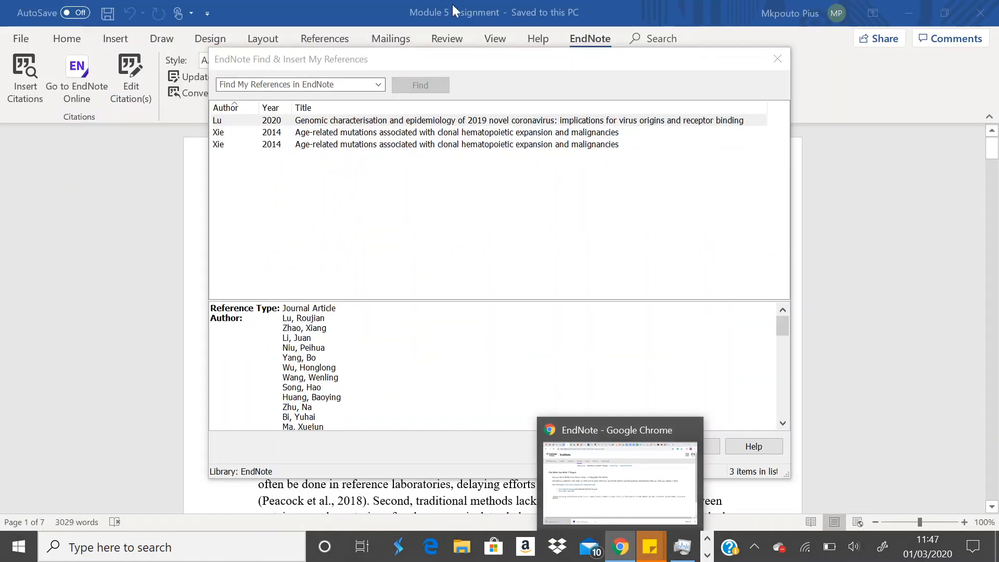
left_click(782, 55)
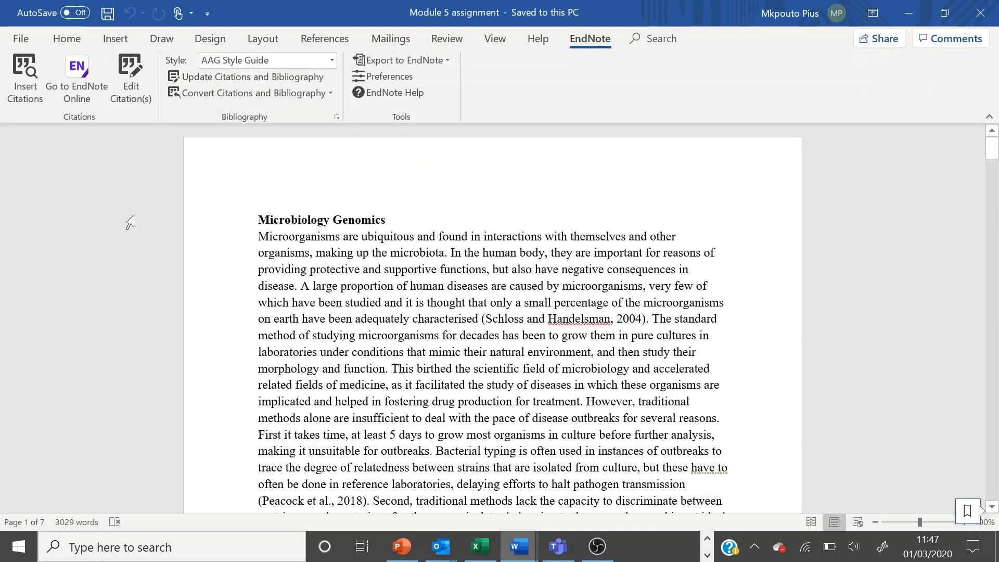
Find the 2018 reference "Genomics of foodborne pathogens for microbial food safety" by its first author and insert its citation before the heading
left_click(23, 66)
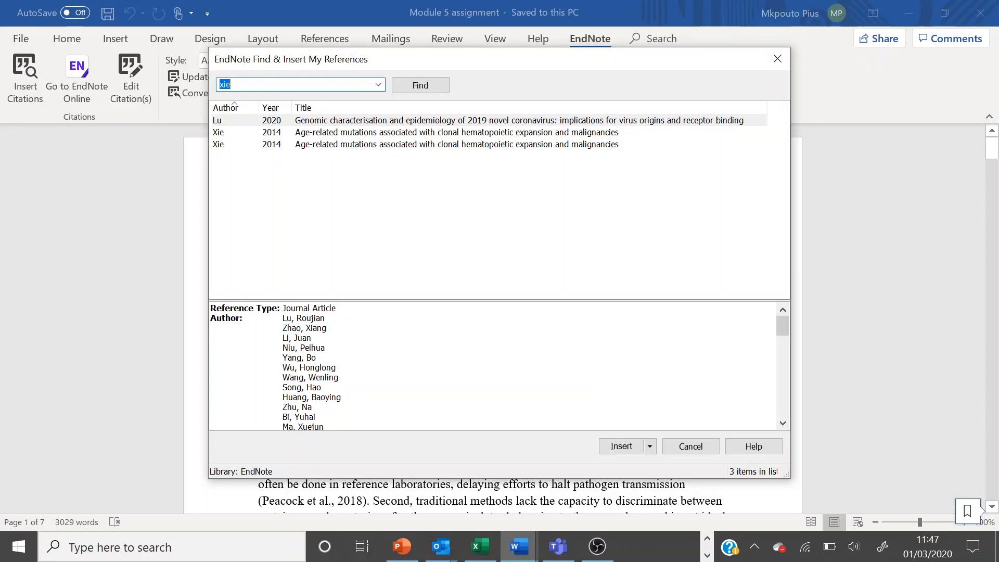
type("Allard")
left_click(418, 90)
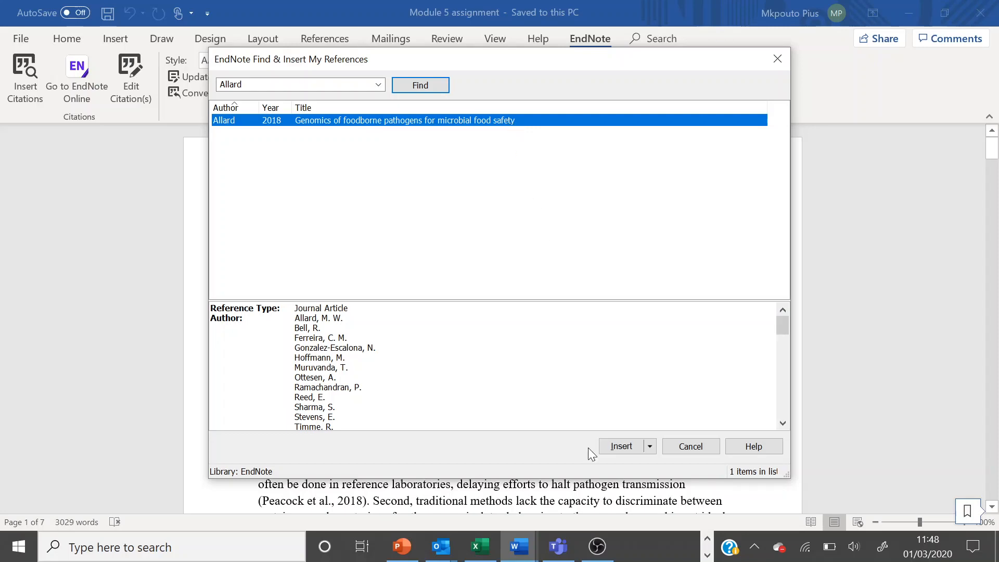
left_click(620, 449)
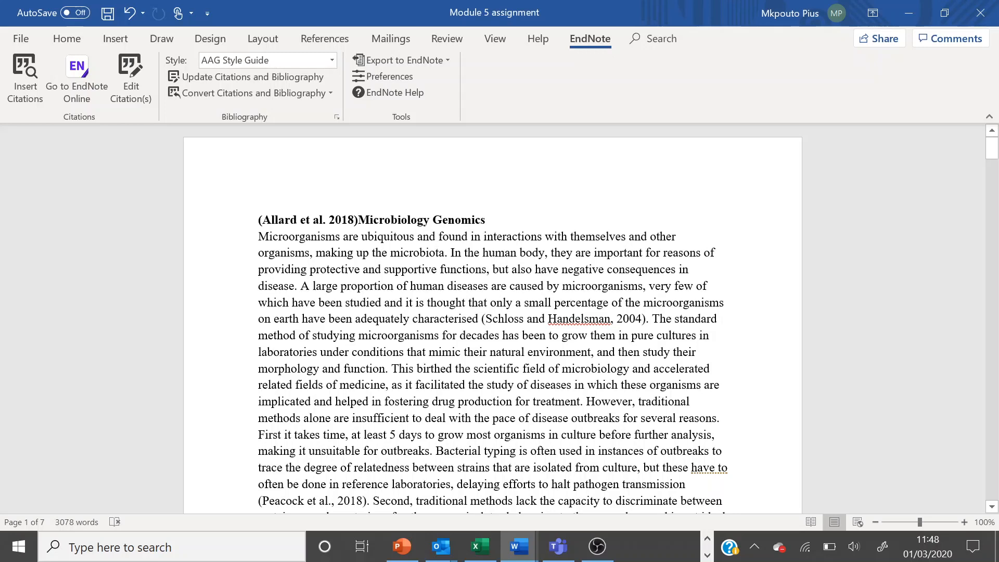
Move the inserted citation from before the heading to after "making up the microbiota." in the first paragraph, in regular text
left_click(447, 252)
left_click_drag(259, 220, 358, 219)
key("ctrl+c")
key("Delete")
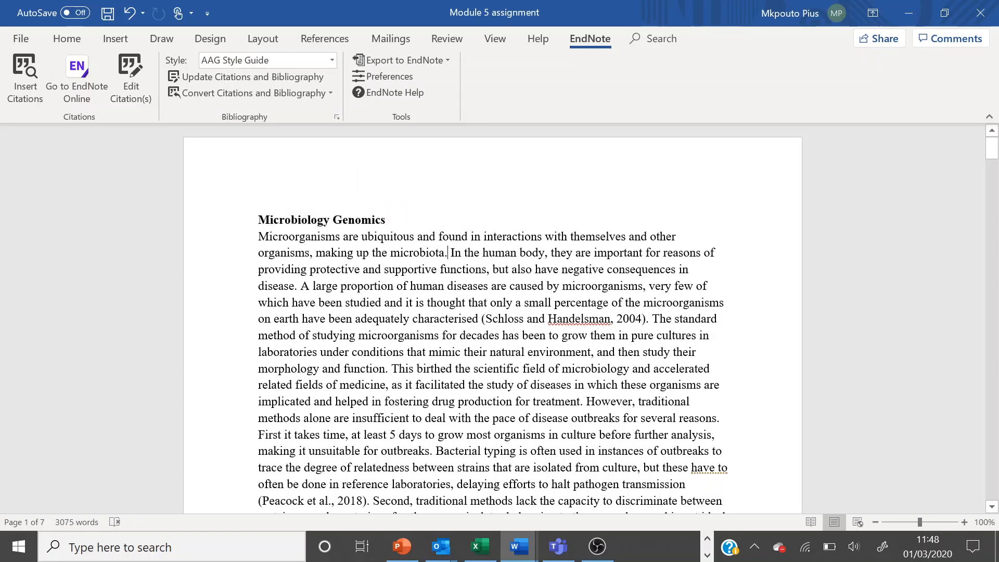
key("ctrl+v")
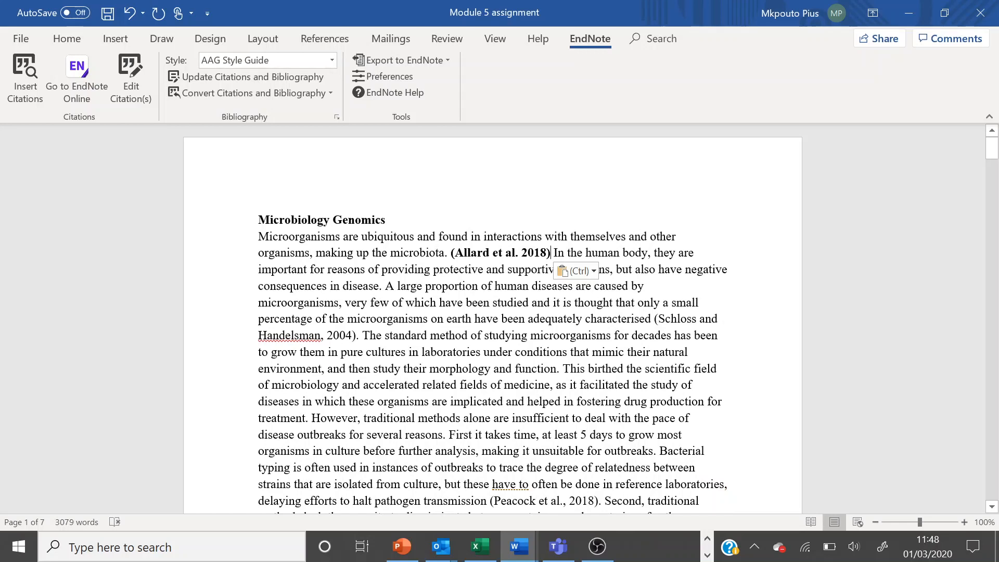
left_click(491, 252)
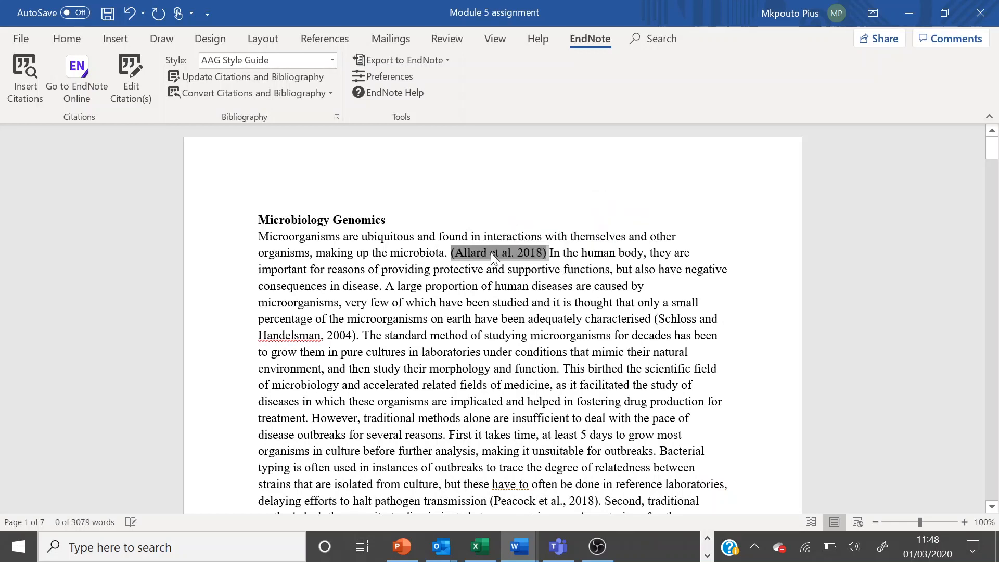
left_click(595, 286)
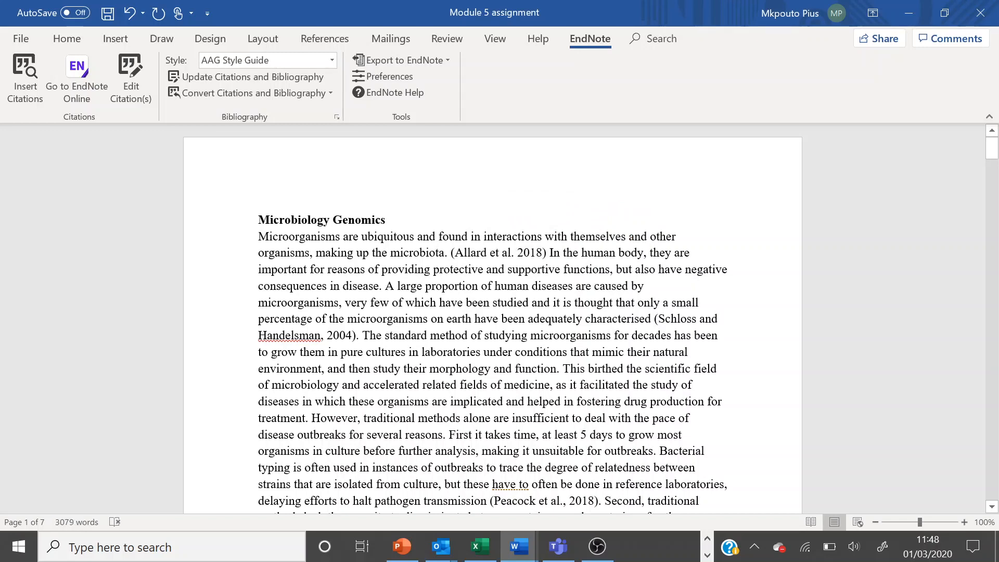
Move the full stop from after "microbiota" to behind the citation so that the citation sits inside the sentence
left_click(453, 253)
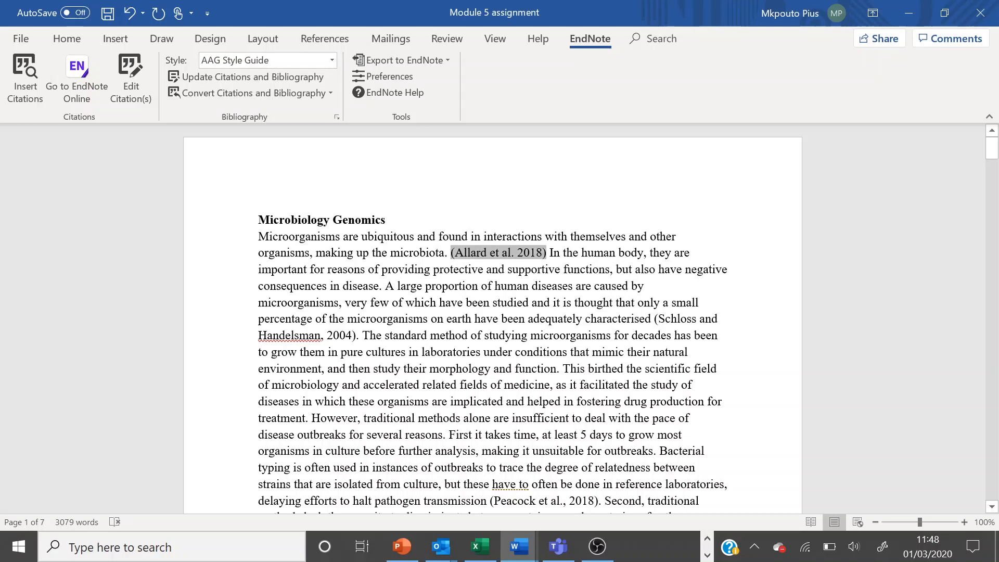
left_click(448, 253)
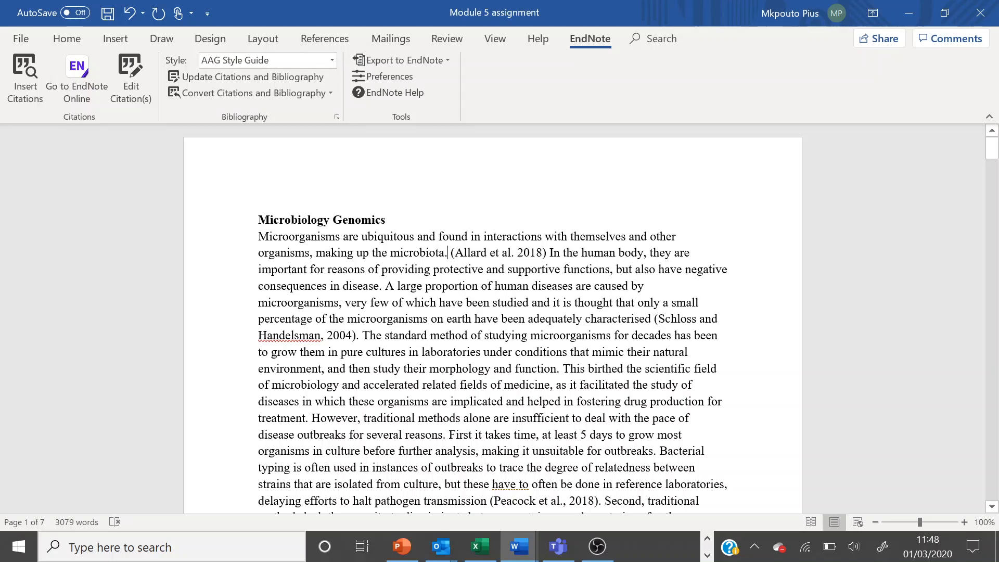
key("BackSpace")
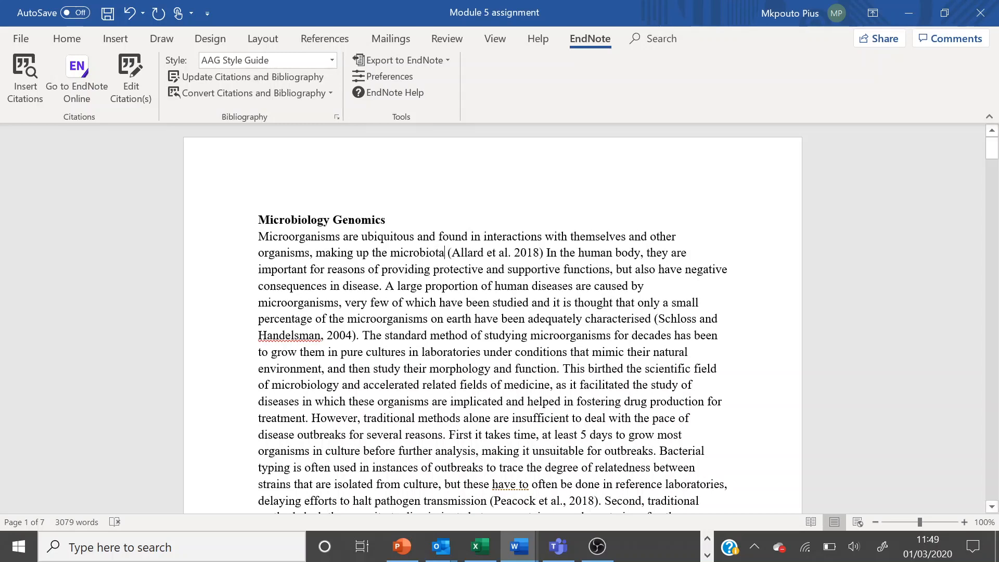
type(".")
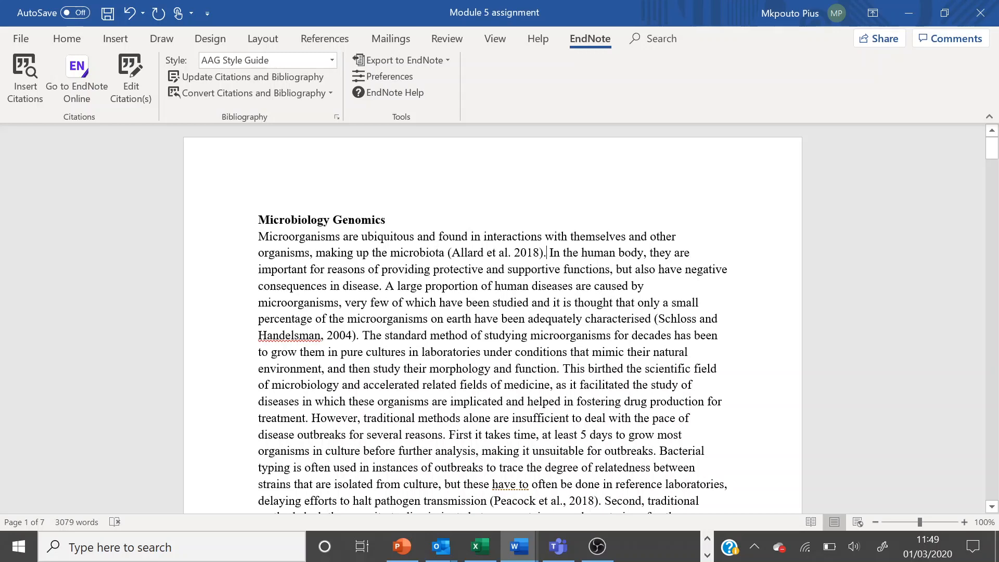
Try editing the in-text citation by hand, overwriting its ending with # and erasing the rest of its text after "microbiota"
left_click_drag(539, 253, 501, 252)
type("#")
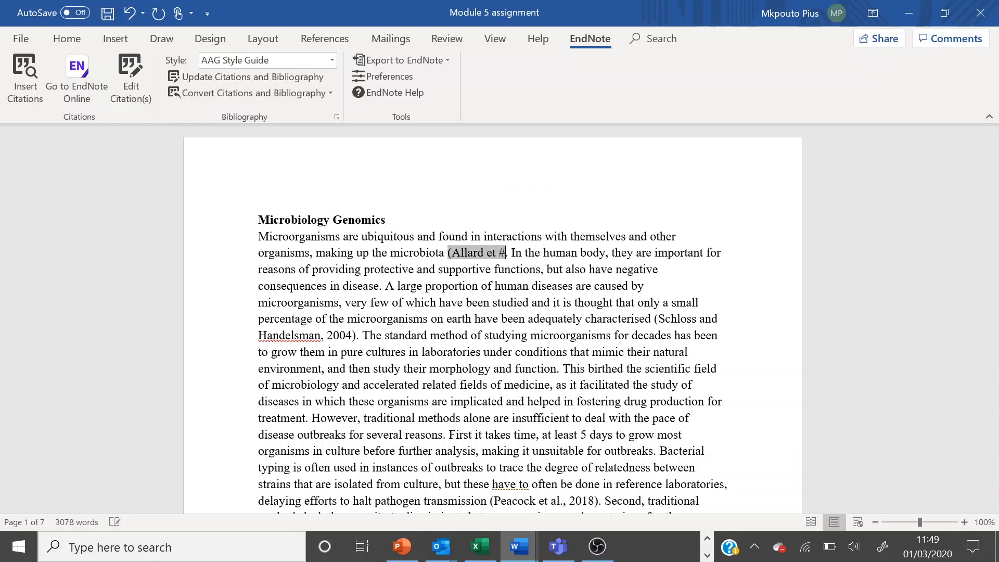
key("BackSpace")
key("BackSpace")
key("BackSpace")
key("BackSpace")
key("BackSpace")
key("BackSpace")
key("BackSpace")
key("BackSpace")
key("BackSpace")
key("BackSpace")
key("BackSpace")
key("BackSpace")
key("BackSpace")
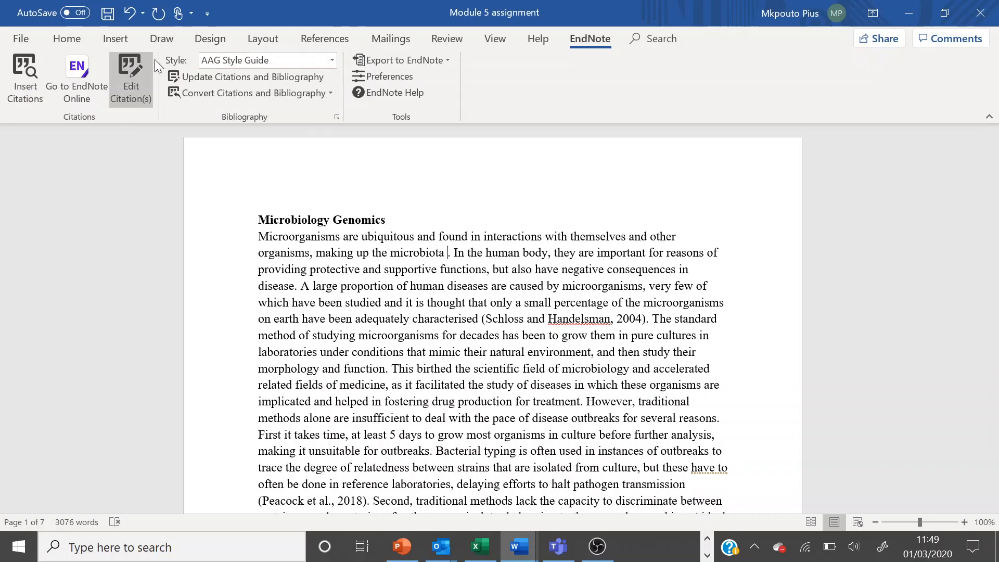
Set the document's bibliography style to Cite Them Right-Harvard and briefly show the window for finding and inserting references
left_click(332, 61)
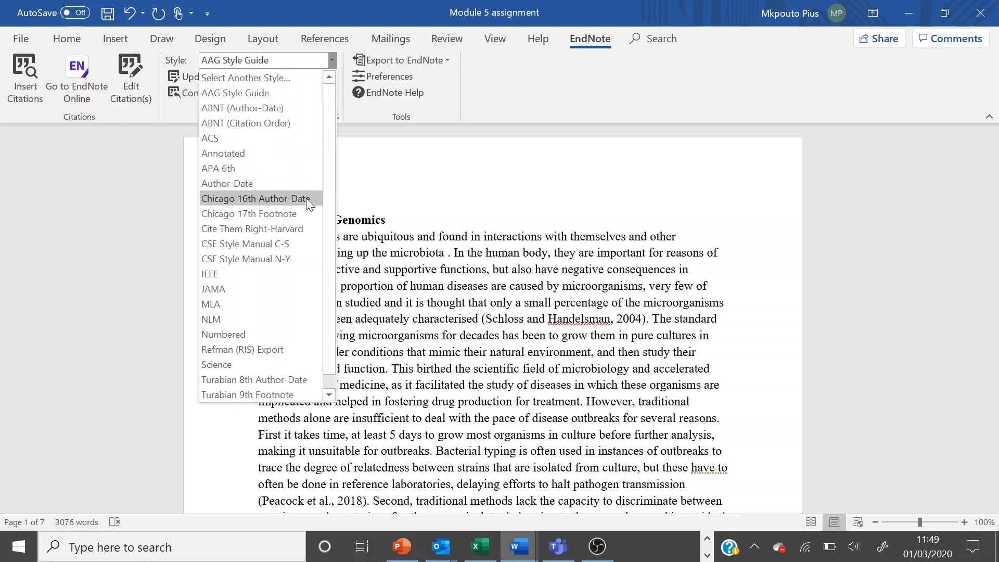
left_click(305, 228)
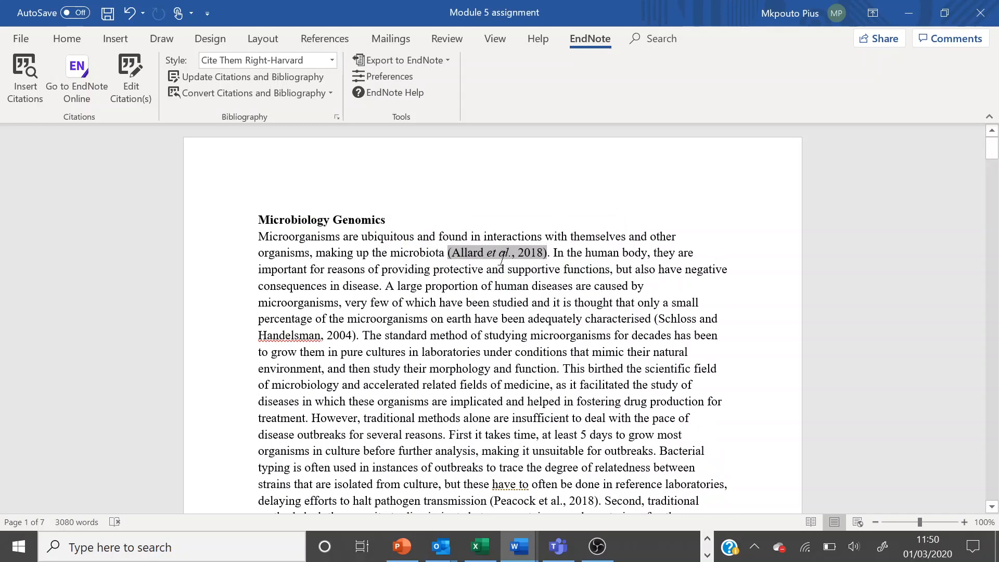
left_click(556, 269)
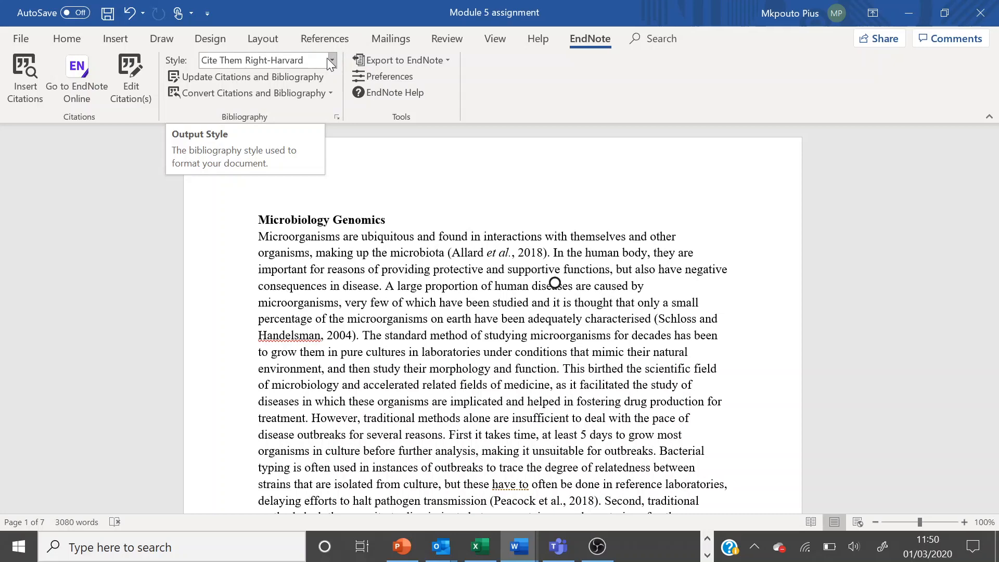
left_click(29, 69)
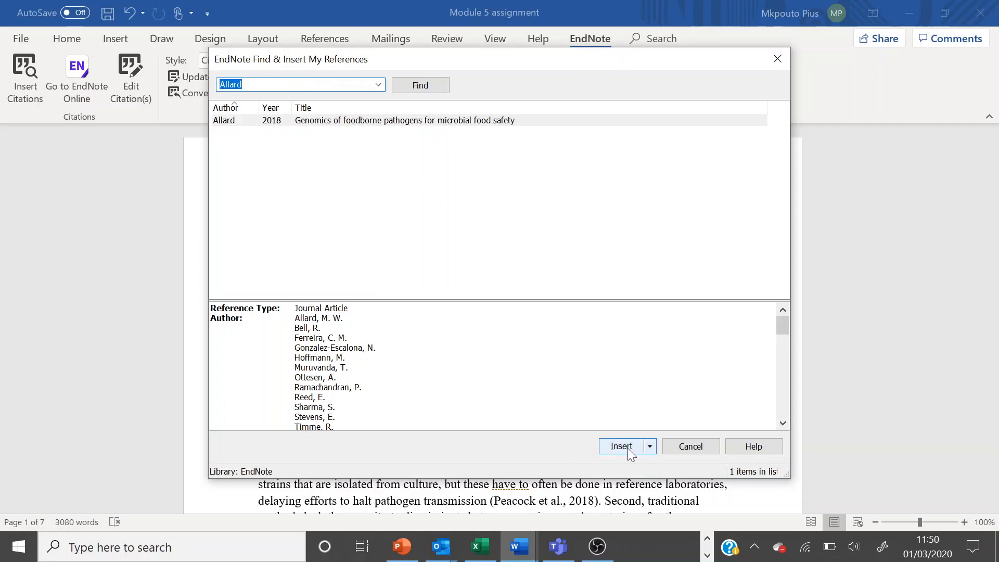
left_click(777, 63)
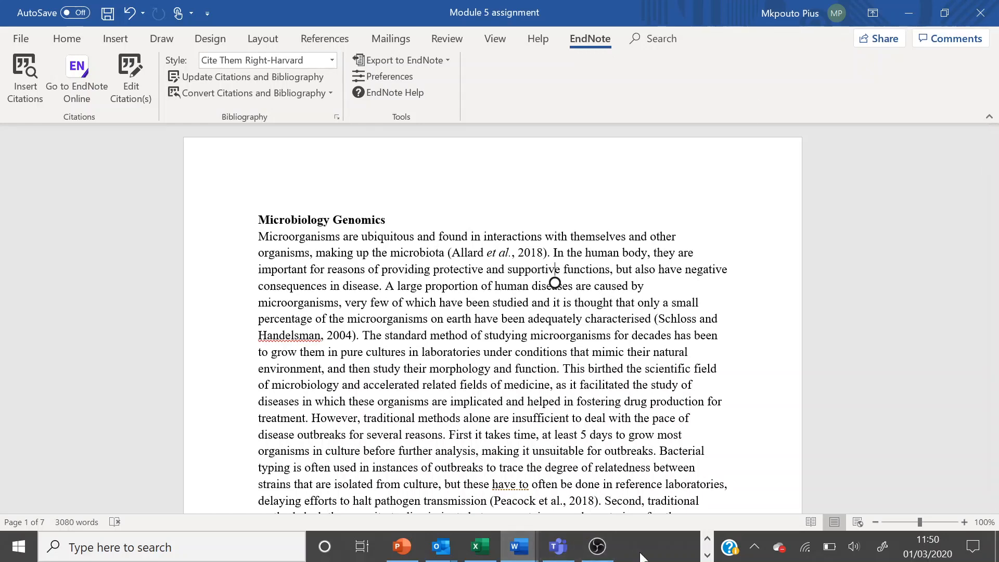
Switch to EndNote in Chrome and view the manuscript matching page for finding best fit journals
left_click(707, 538)
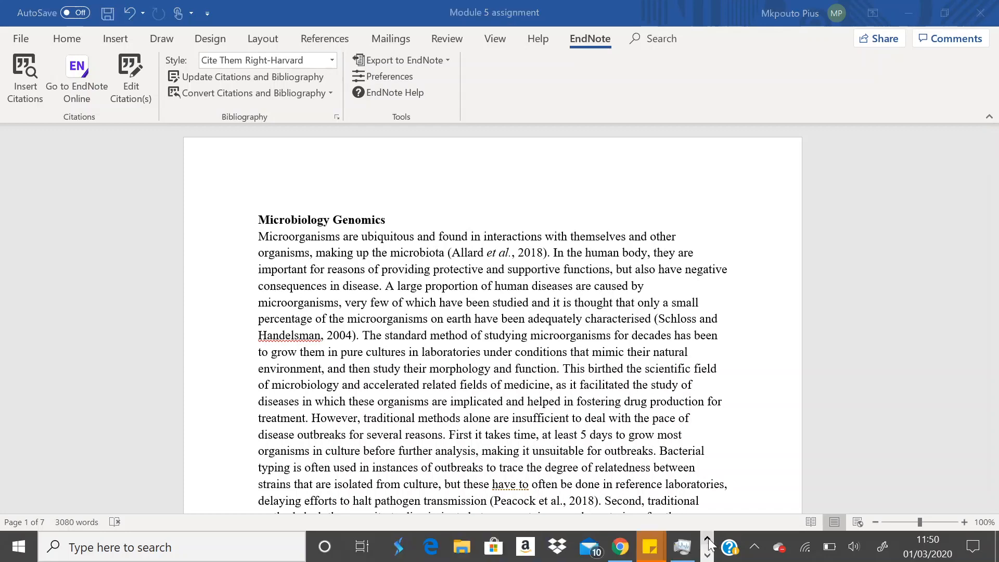
left_click(619, 547)
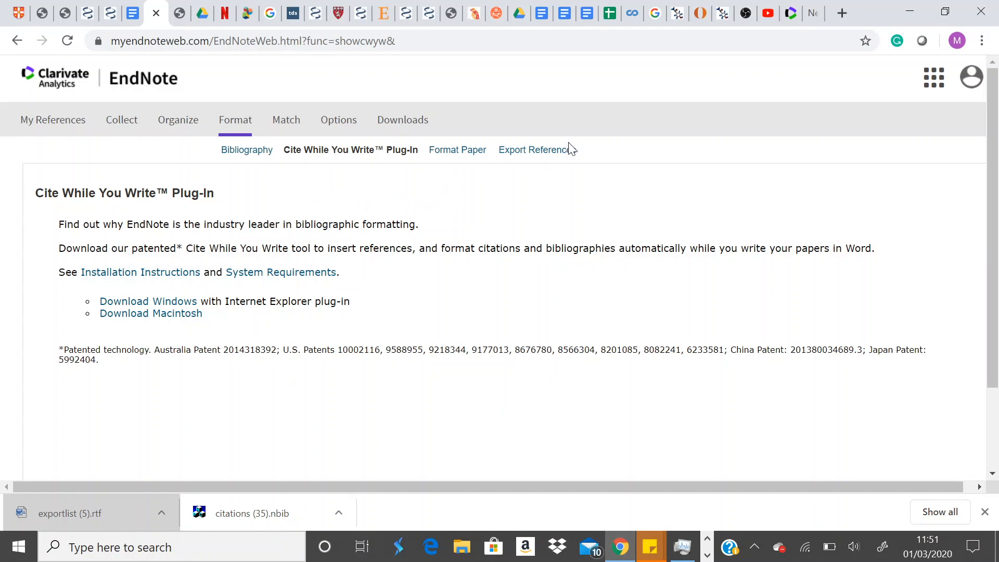
left_click(289, 122)
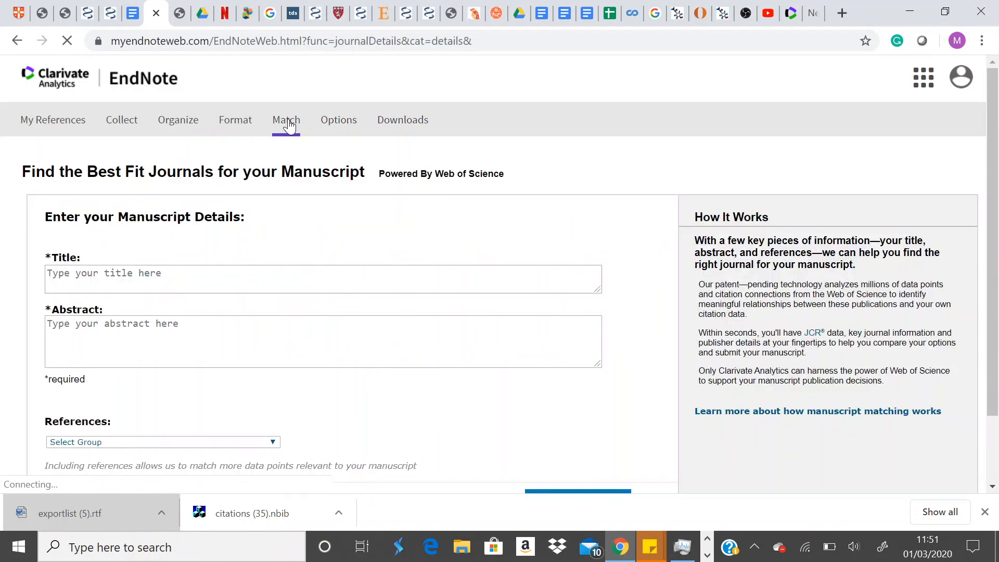
View the page for managing reference groups and check the library for duplicate references
mouse_move(231, 116)
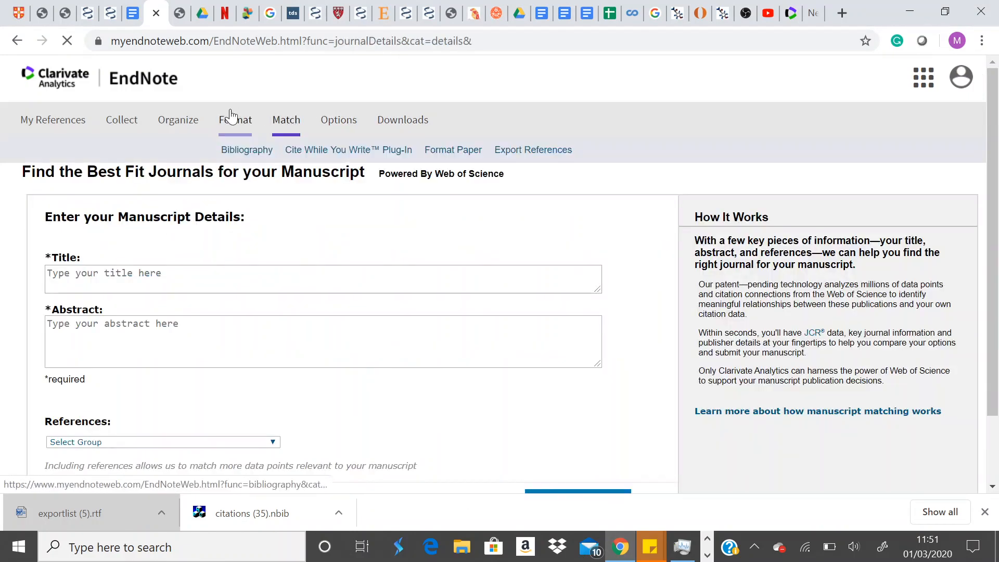
left_click(185, 128)
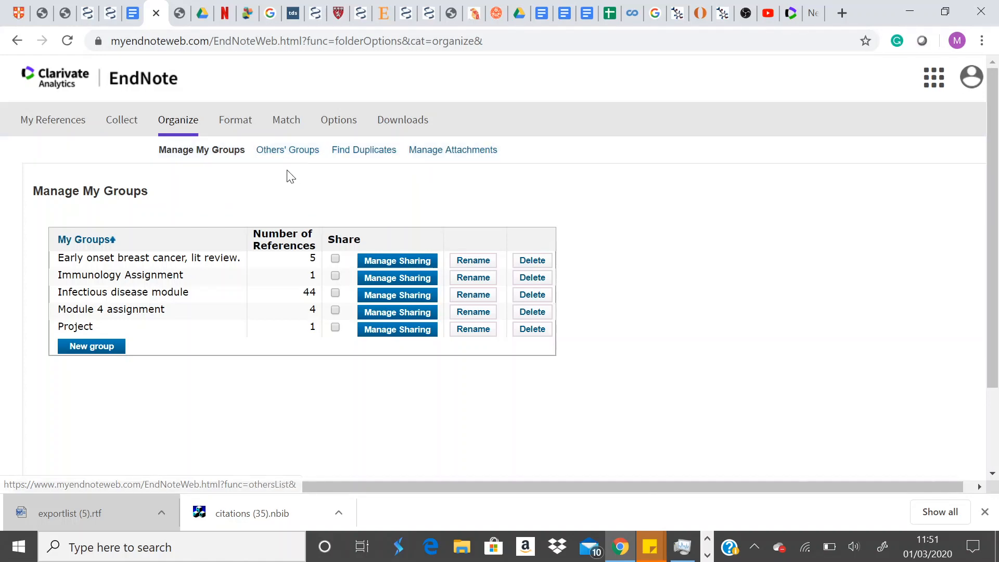
left_click(356, 157)
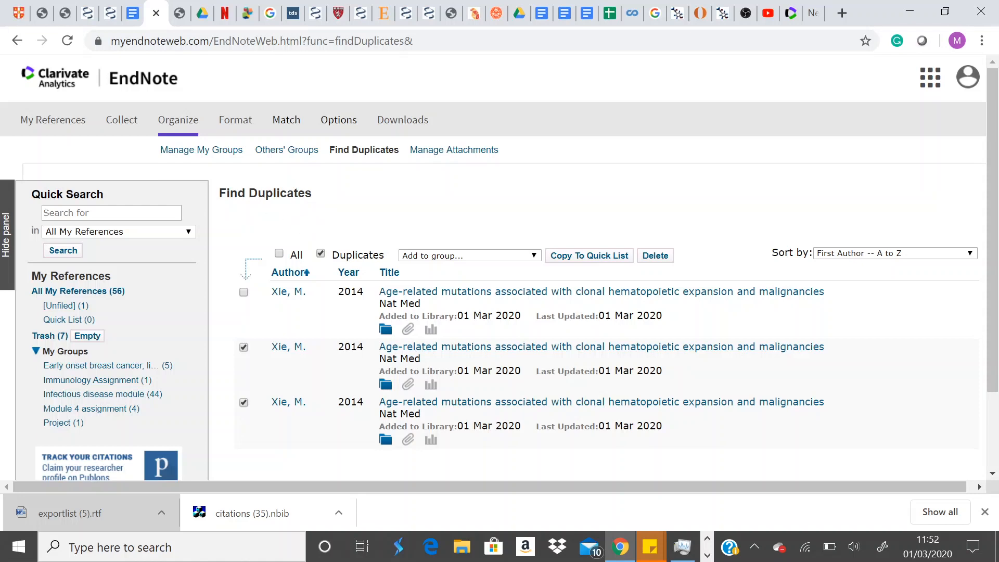
Show the rename prompt for the Immunology Assignment group in group management, keep its name, and view the Downloads page
left_click(199, 150)
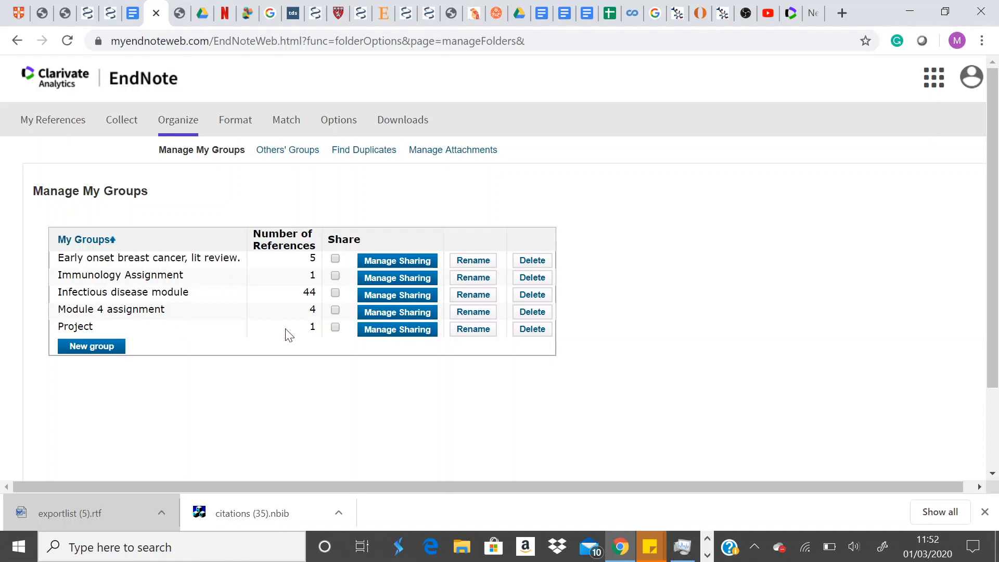
left_click(468, 282)
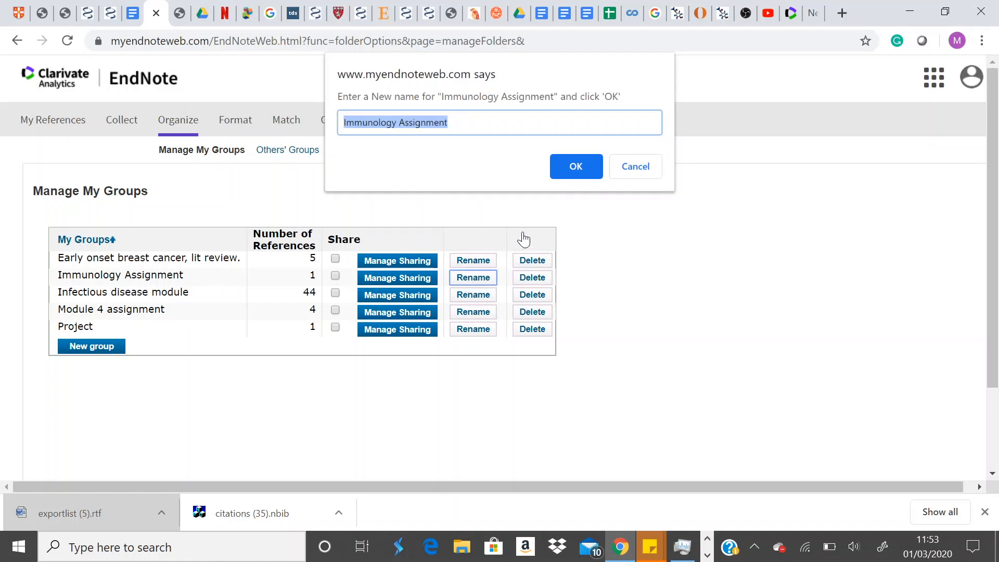
left_click(580, 159)
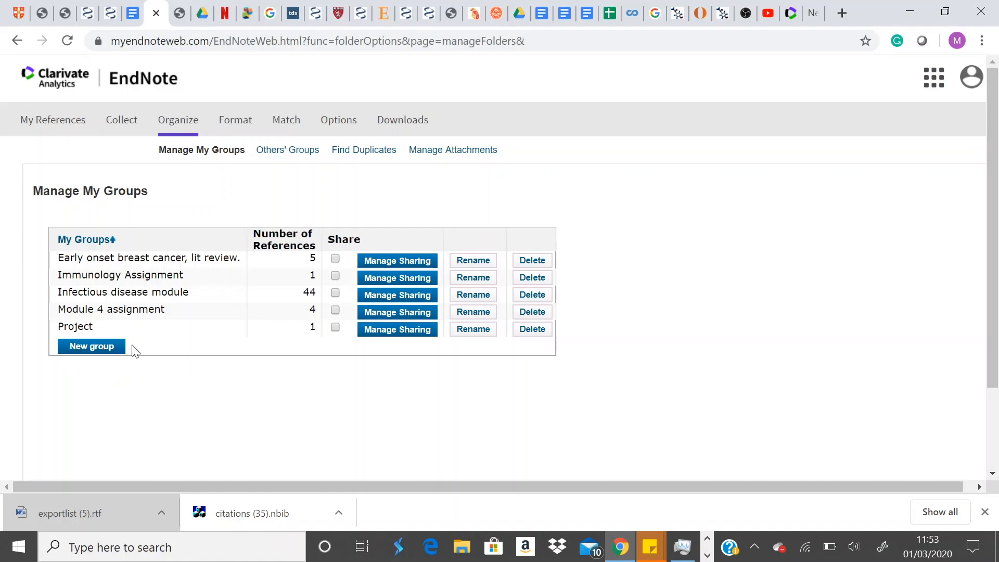
left_click(413, 129)
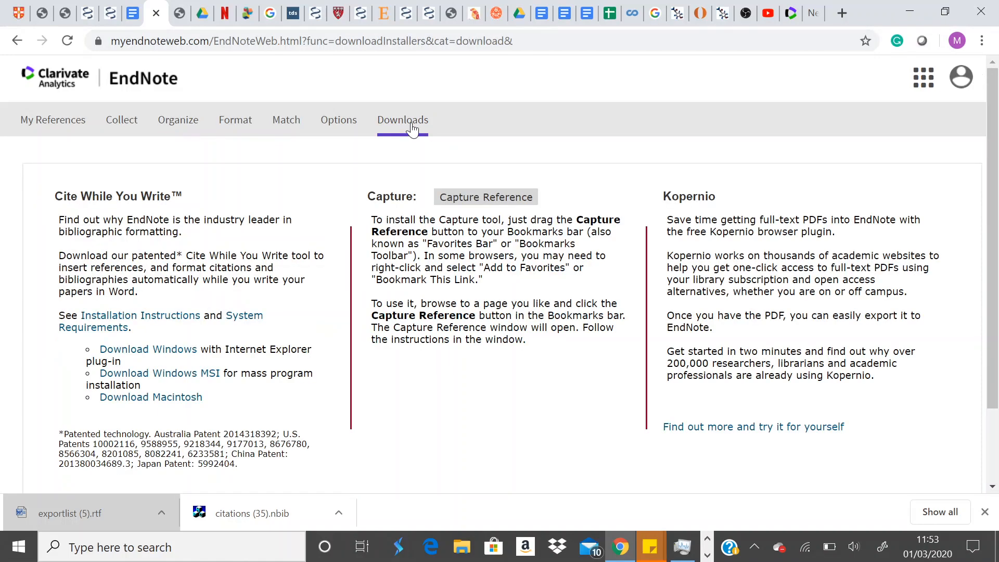